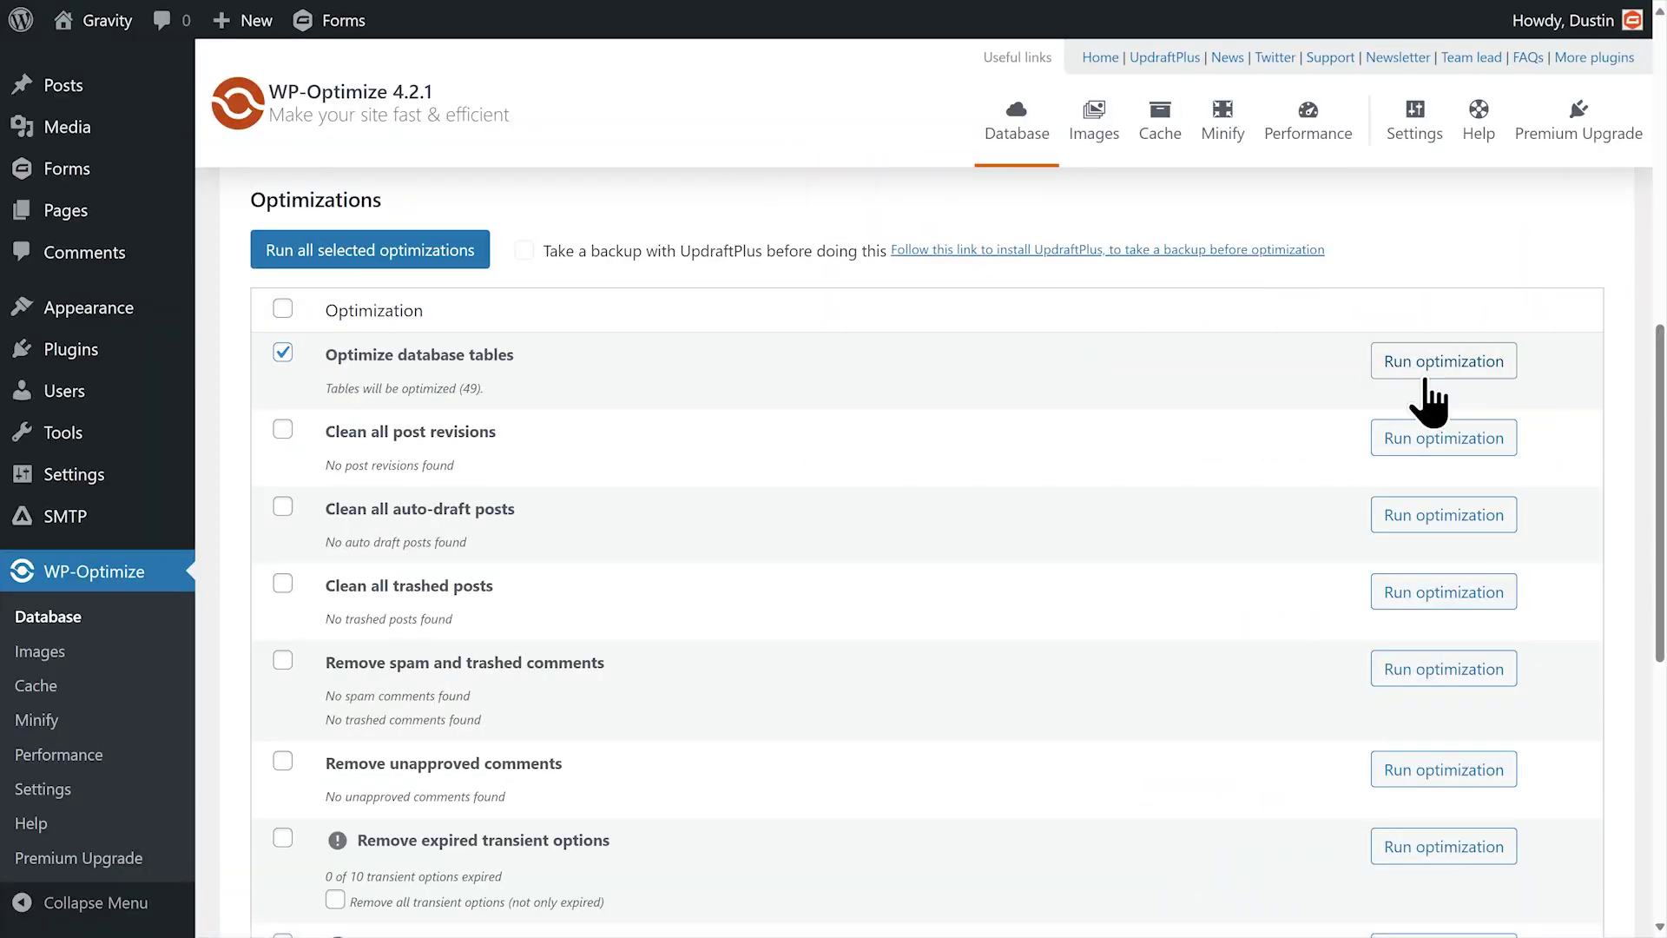
Run WP-Optimize's database table optimization, then compress the selected media library images
click(1428, 369)
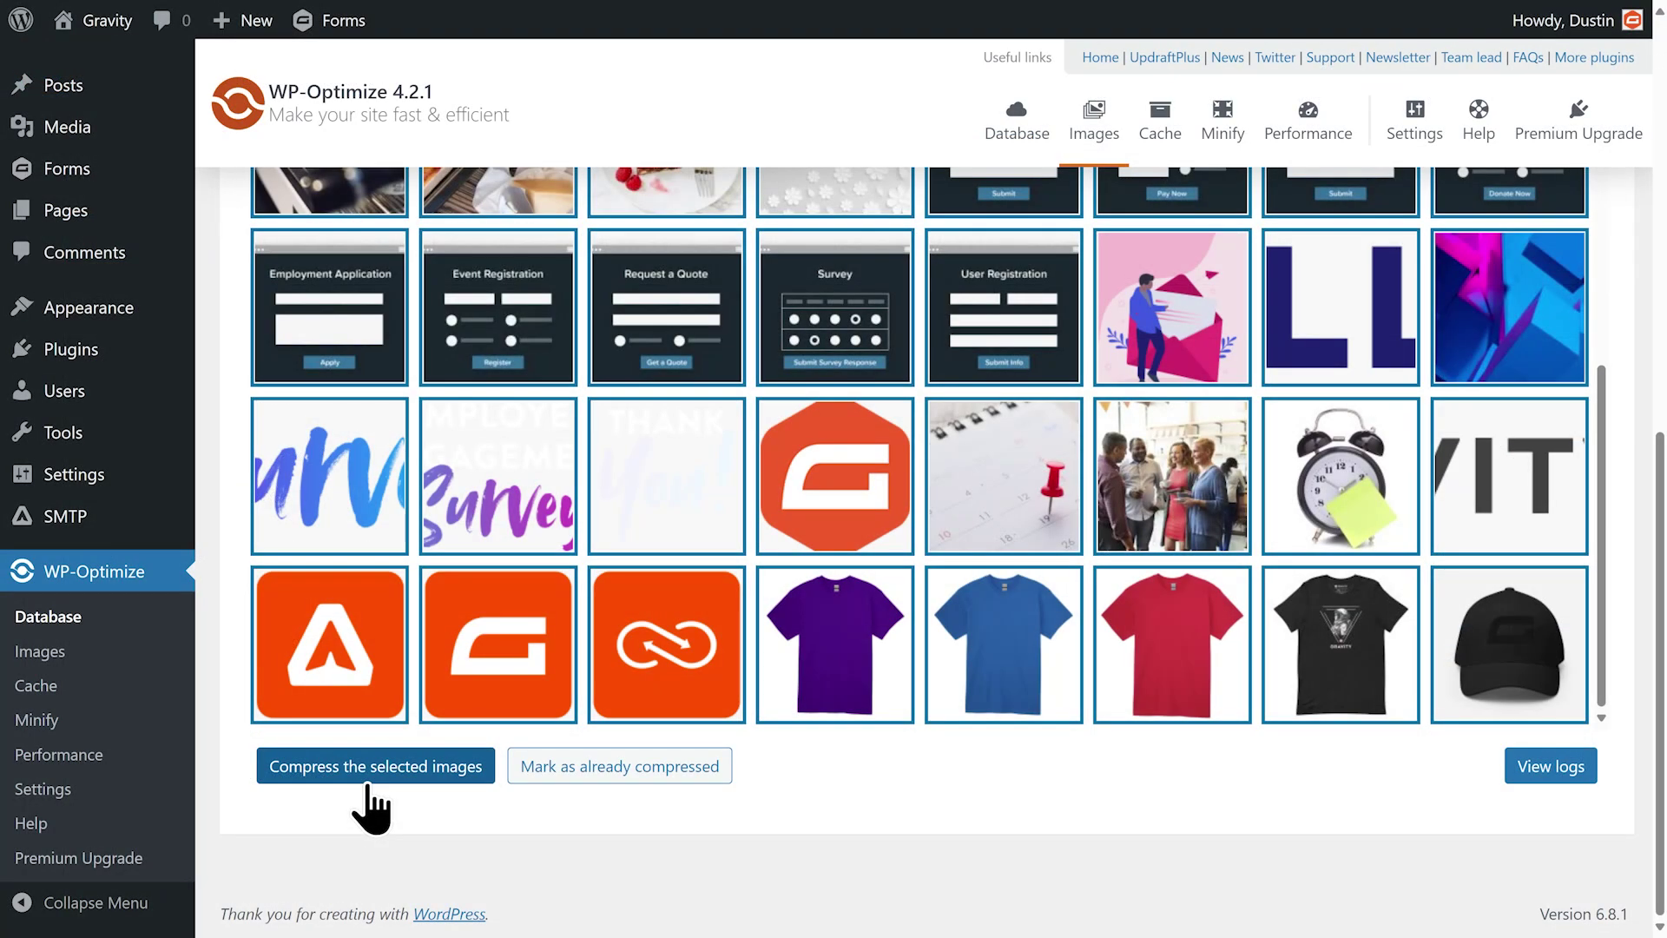
click(373, 766)
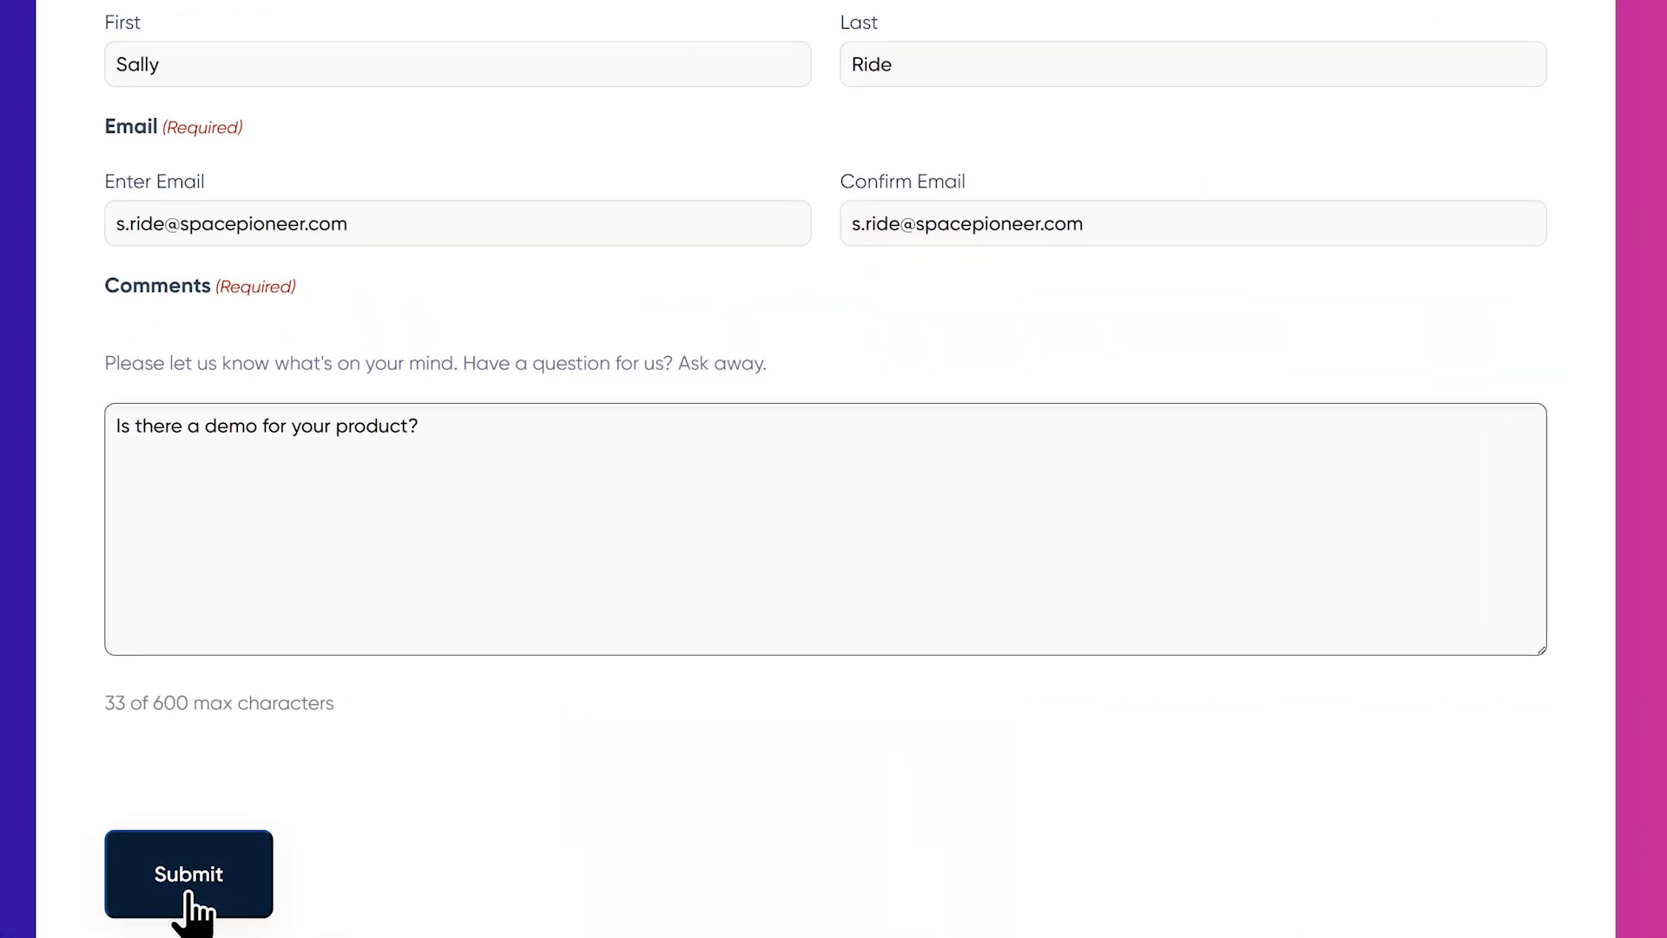
Submit the completed Gravity Forms contact form
click(188, 894)
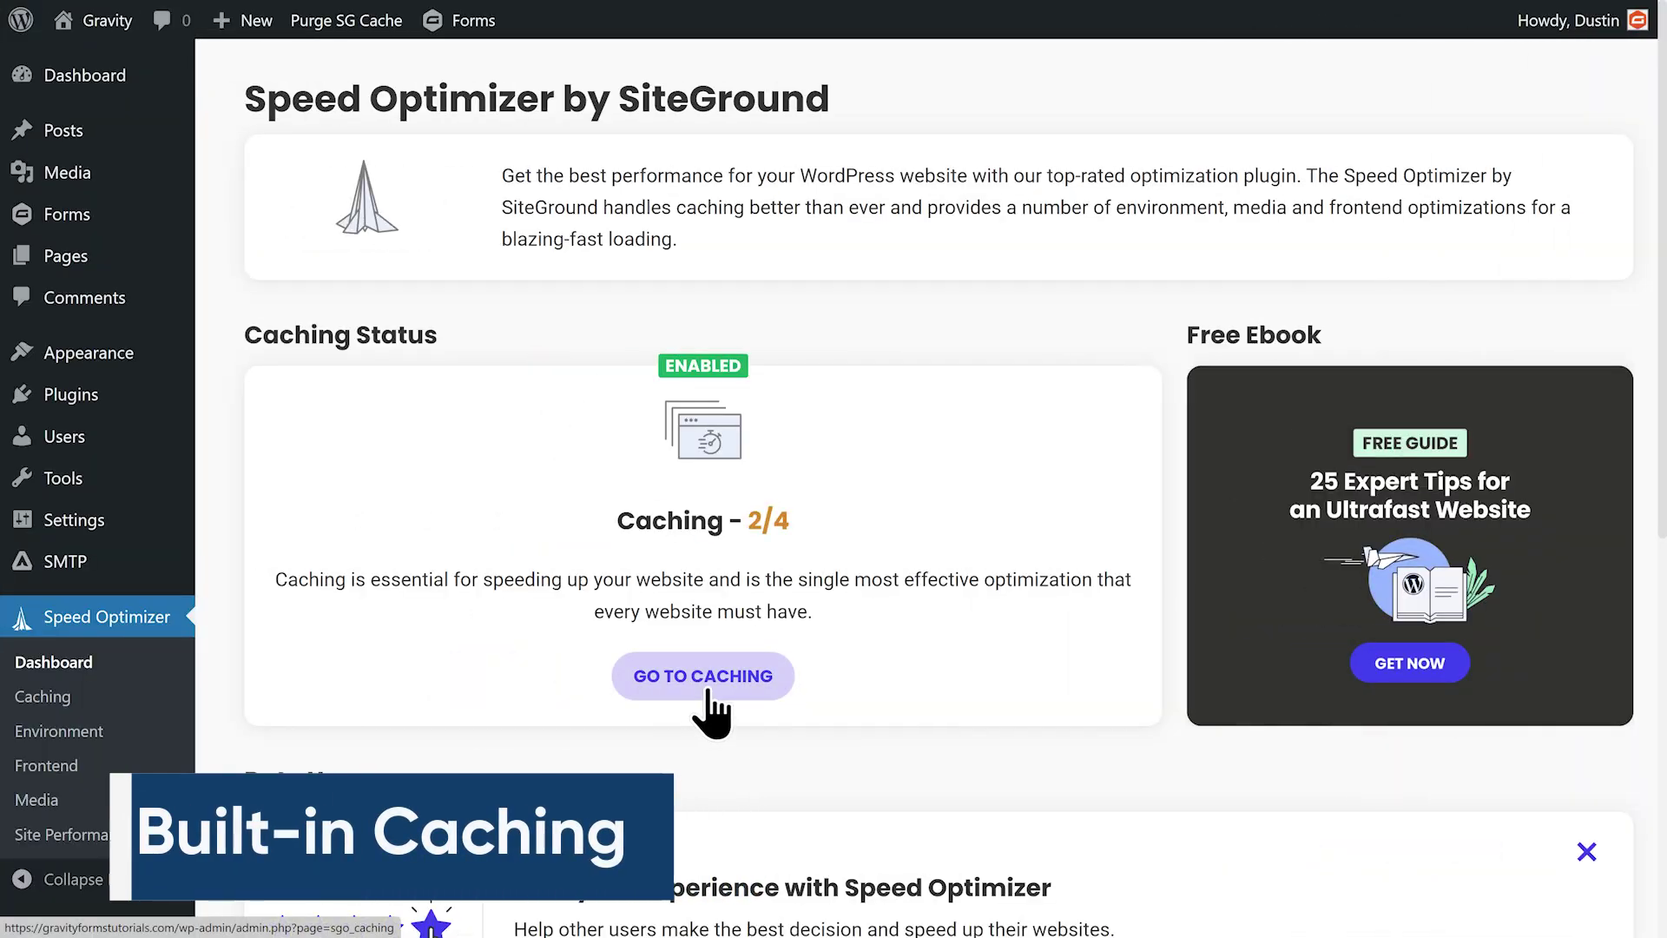
Turn on File-Based Caching and start entering /contact-us/ in the Exclude URLs list
click(709, 686)
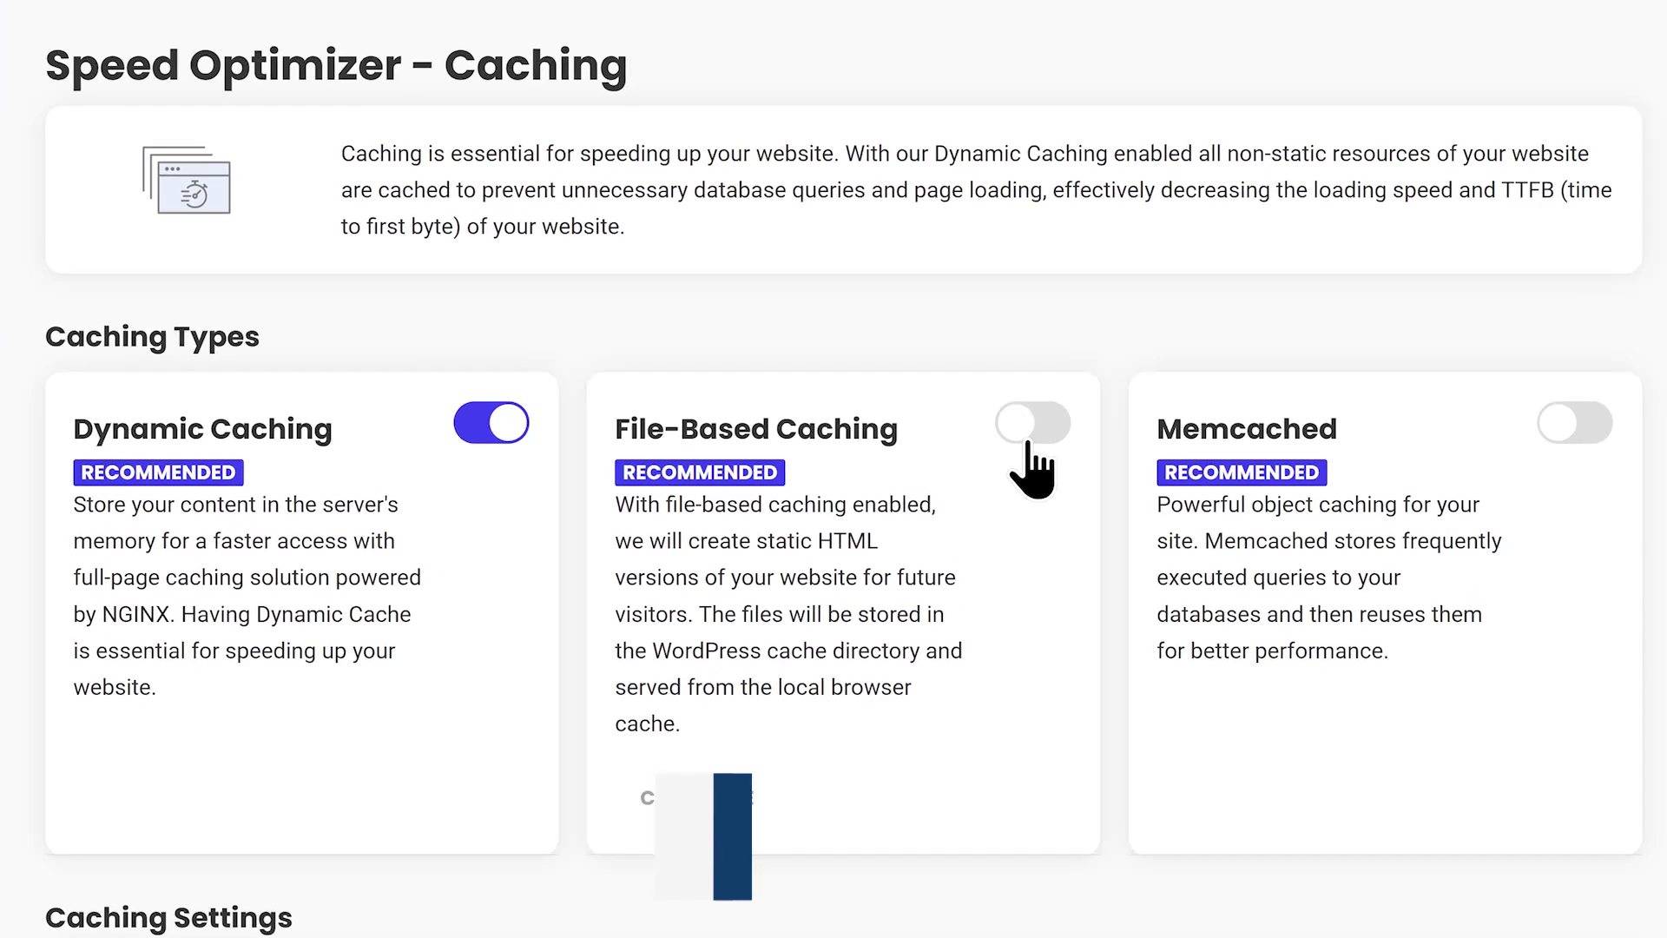
click(1029, 434)
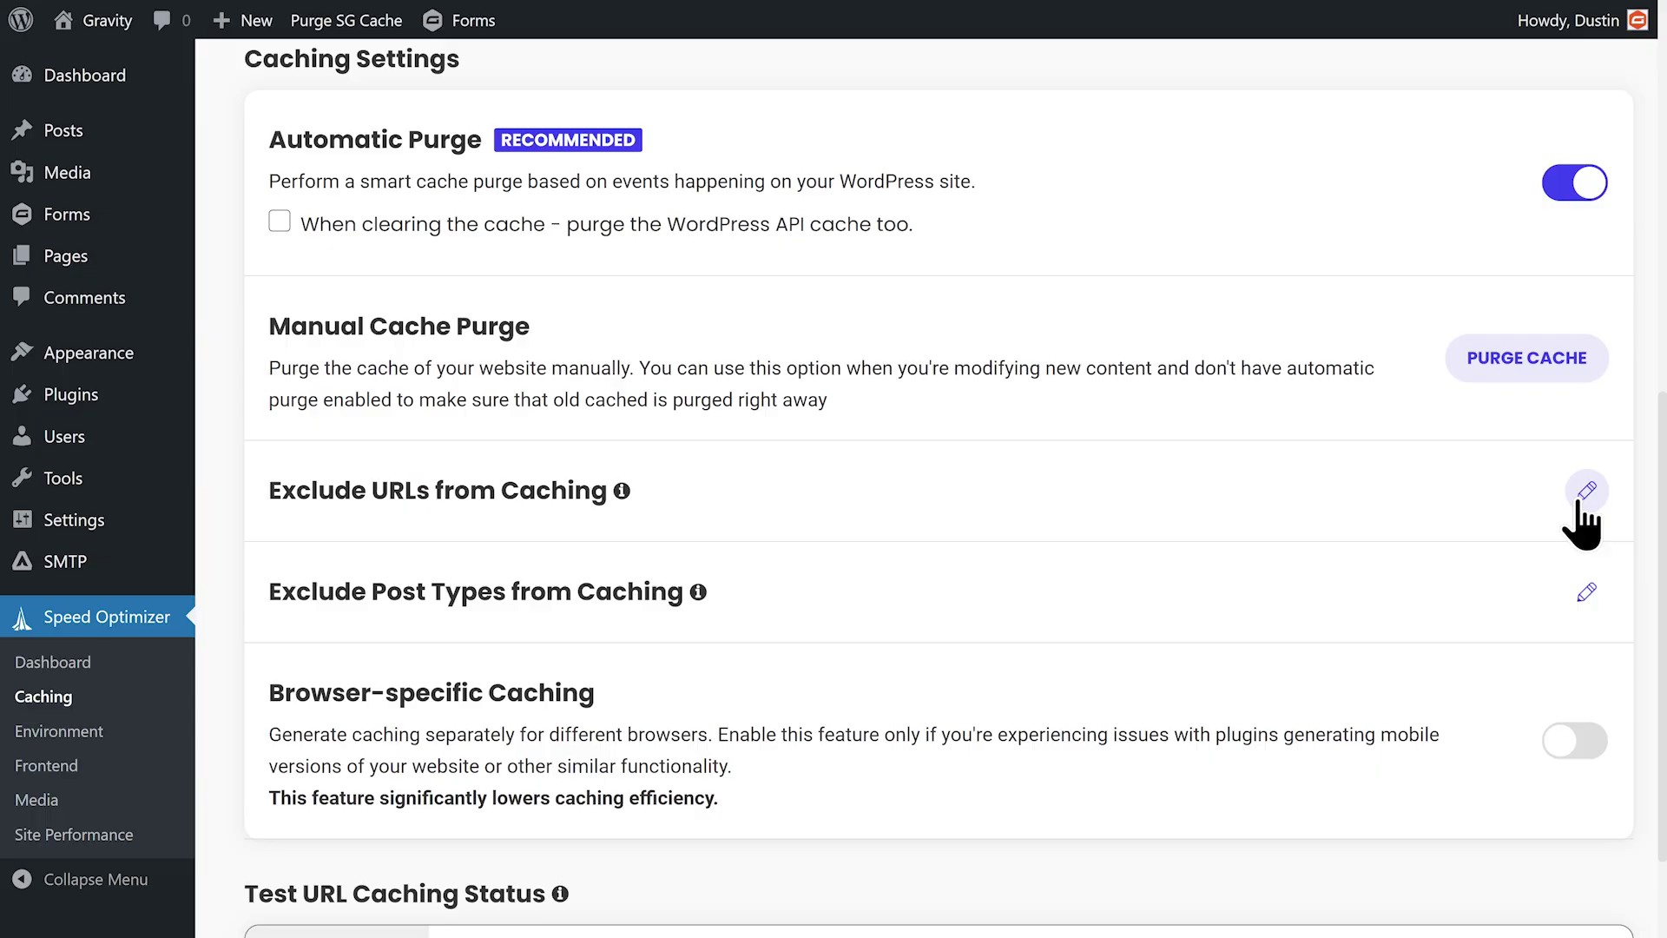
click(1584, 492)
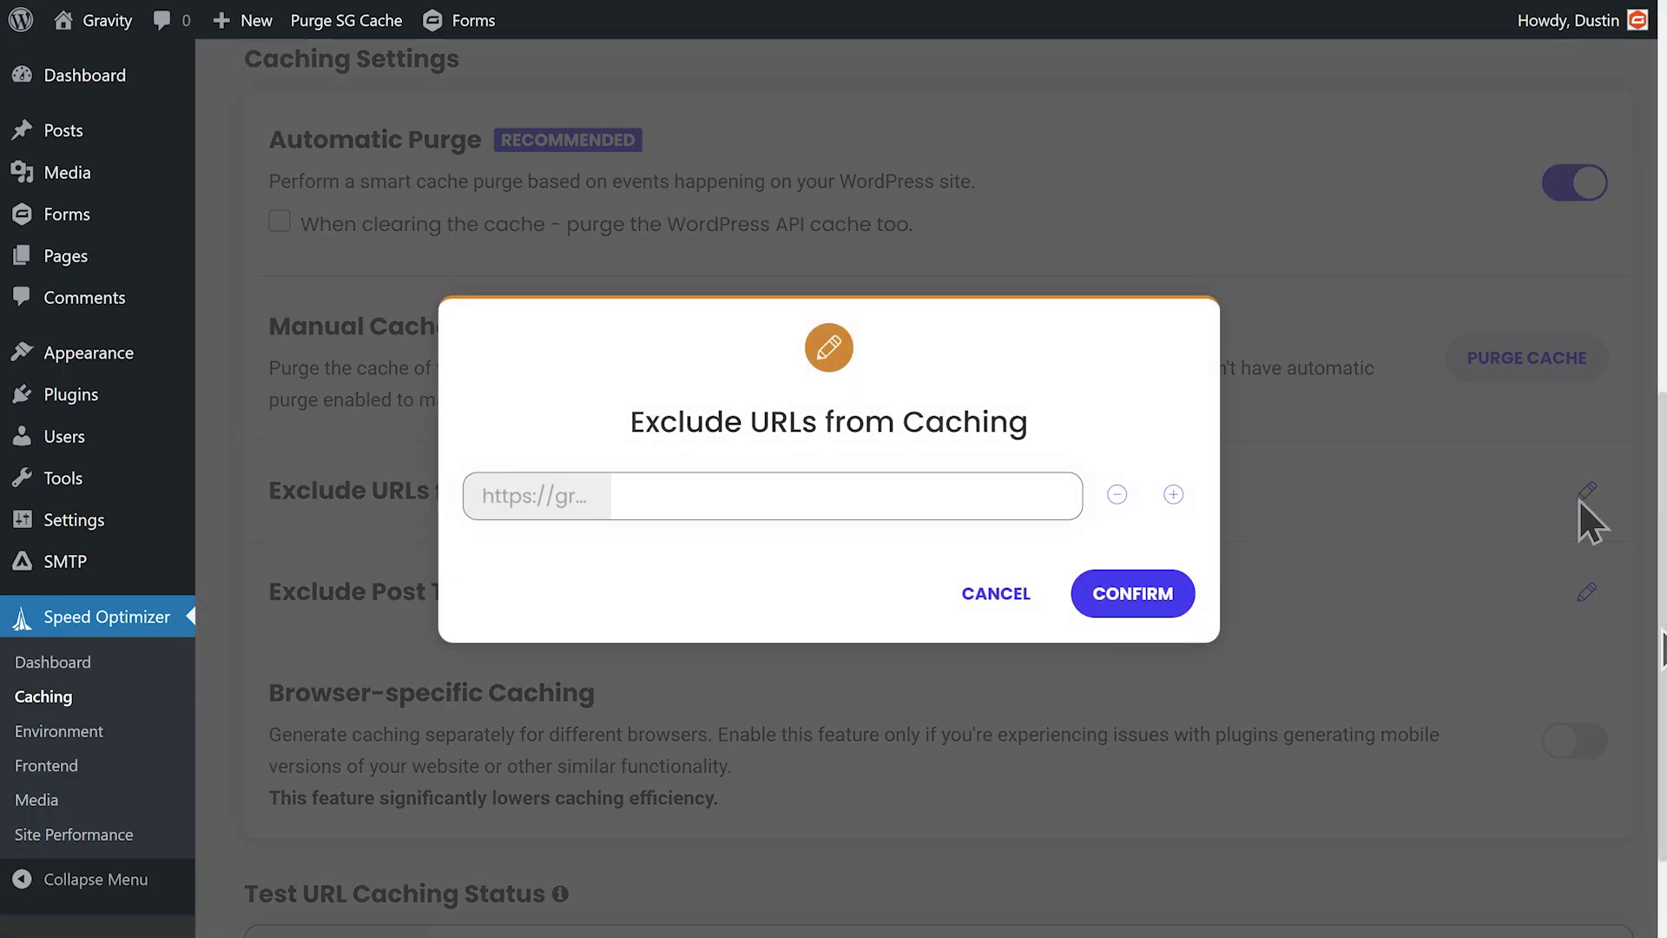
text(con)
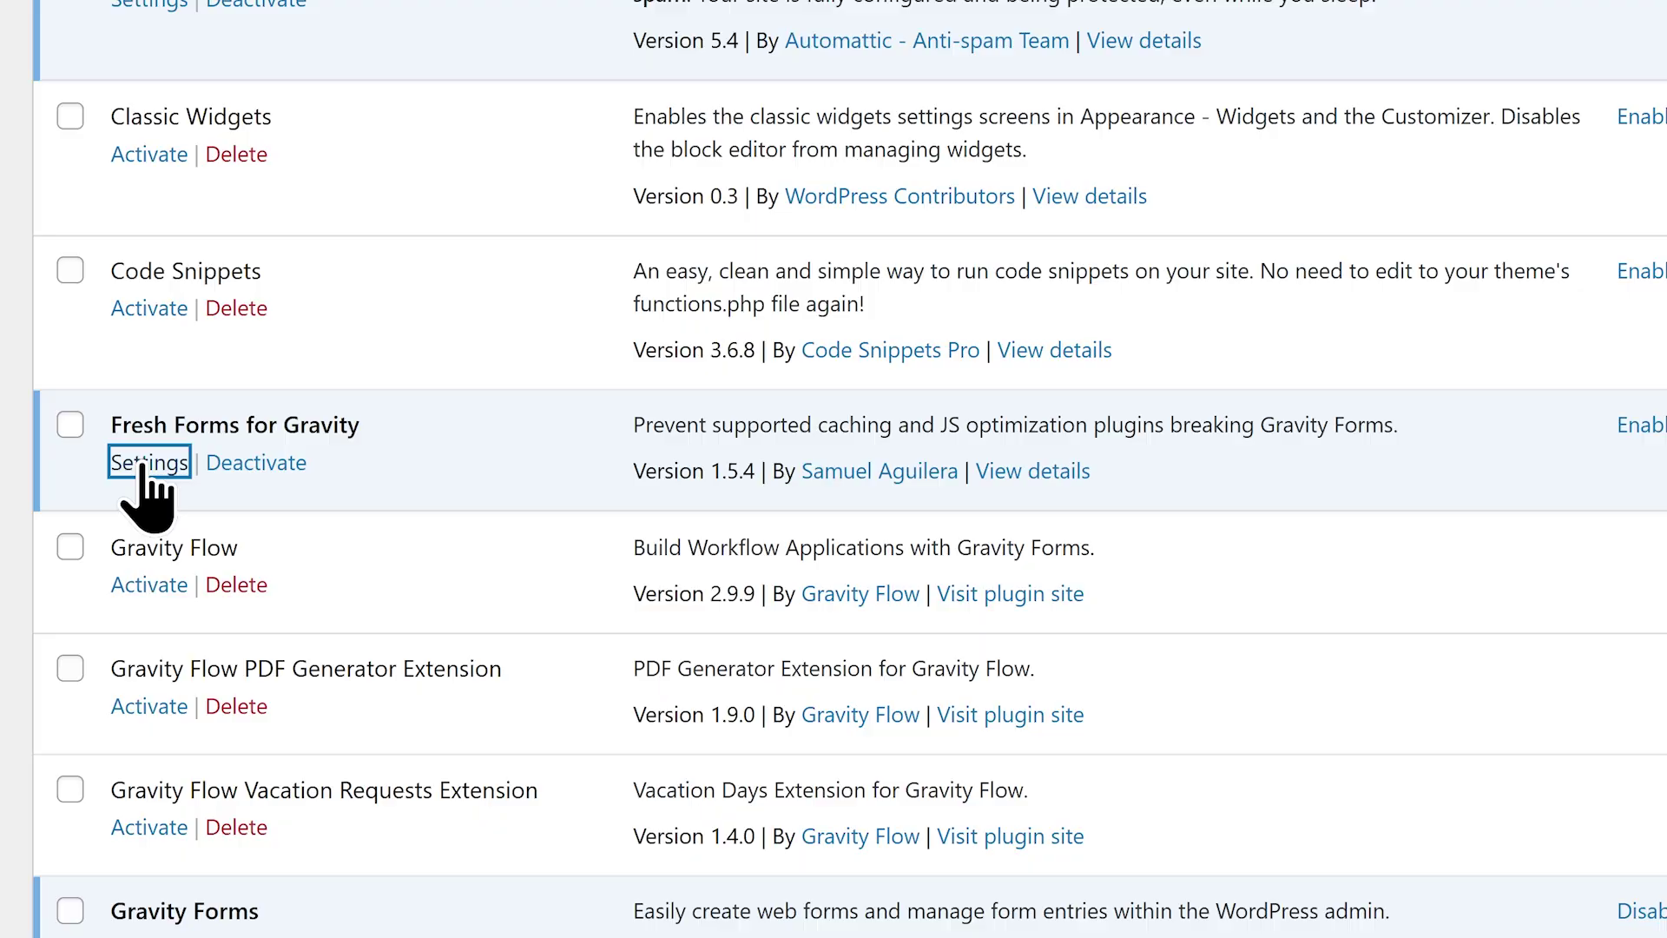
In Fresh Forms settings, enable ACF field searching for the Gravity Forms shortcode
click(149, 463)
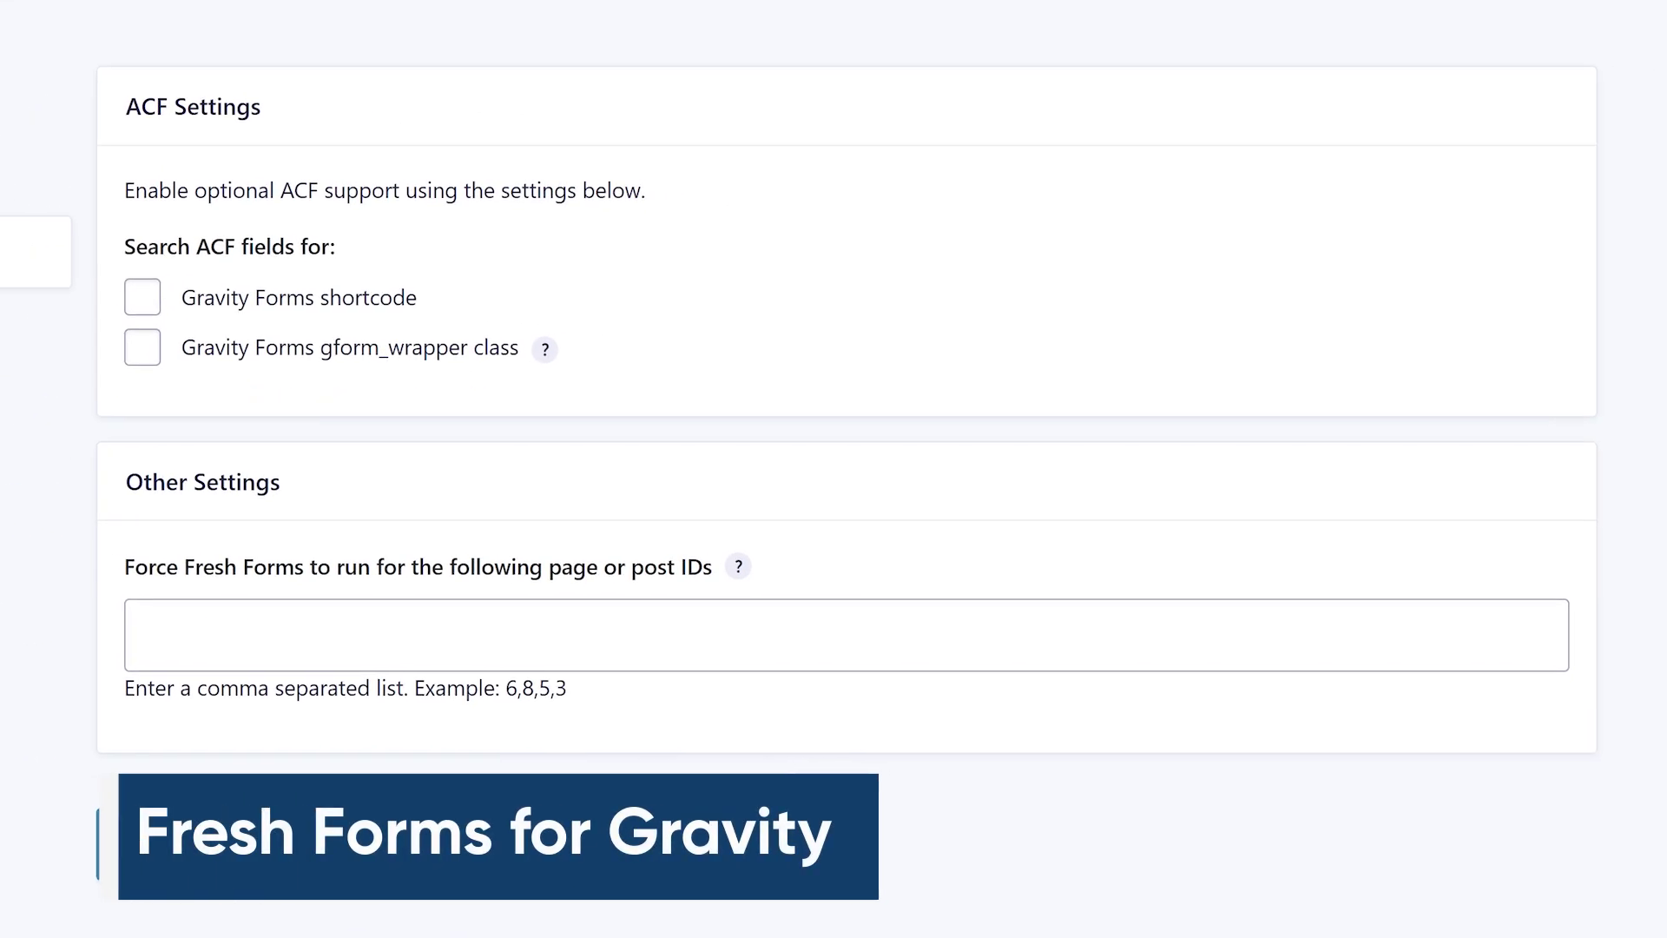
click(143, 306)
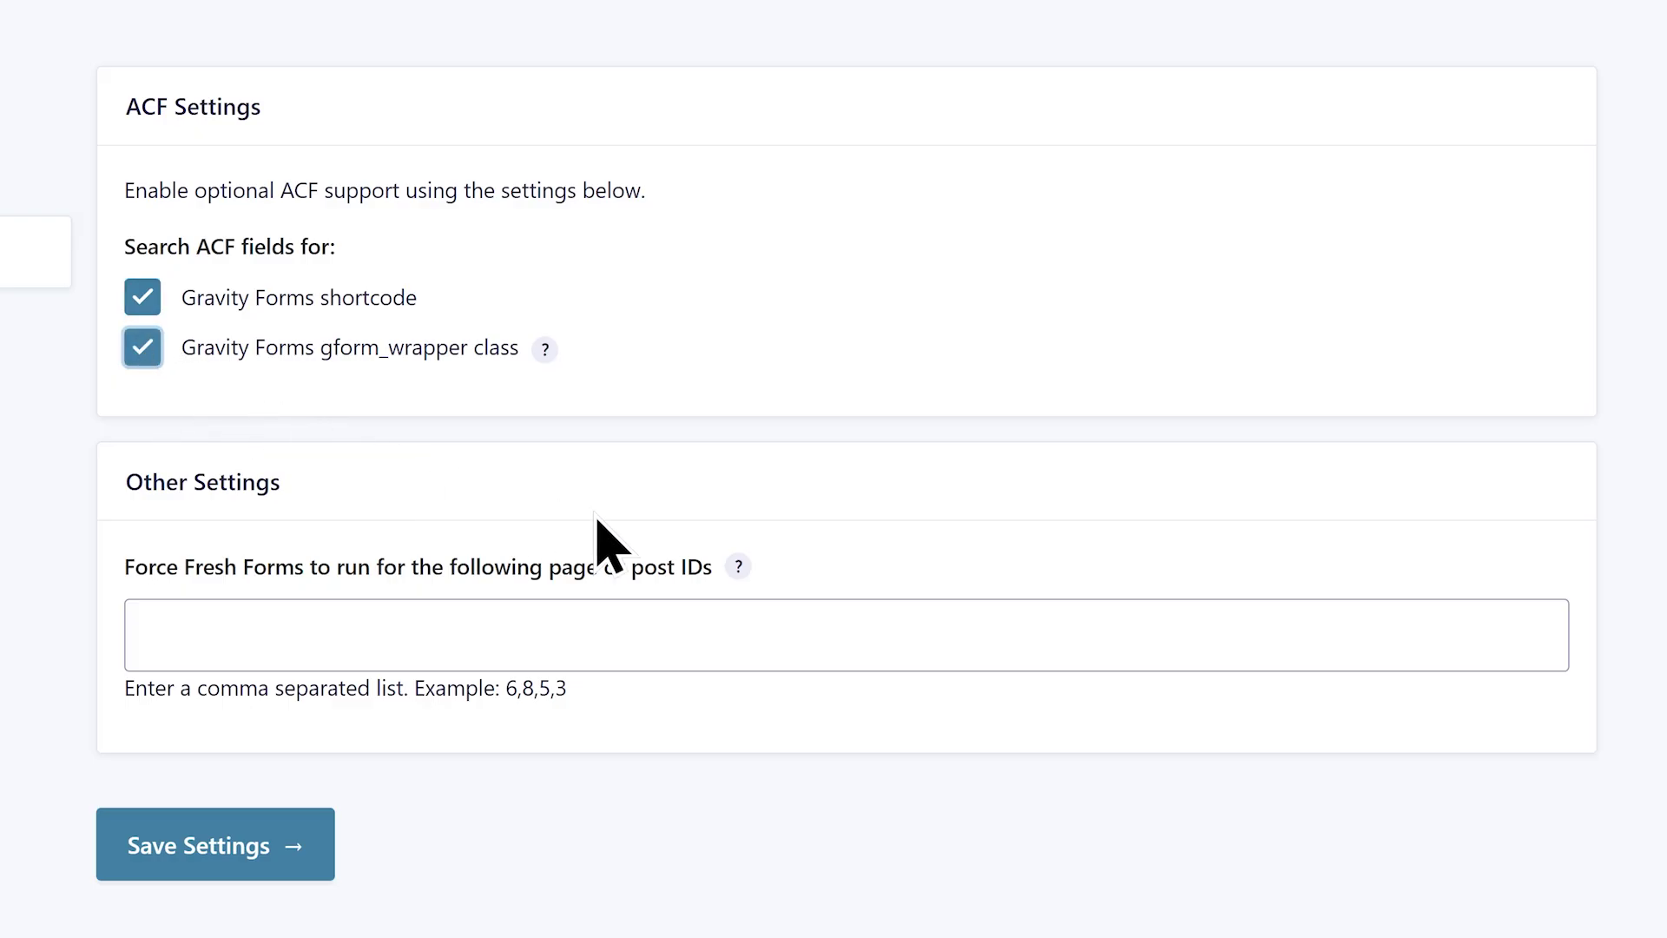
mouse_move(744, 576)
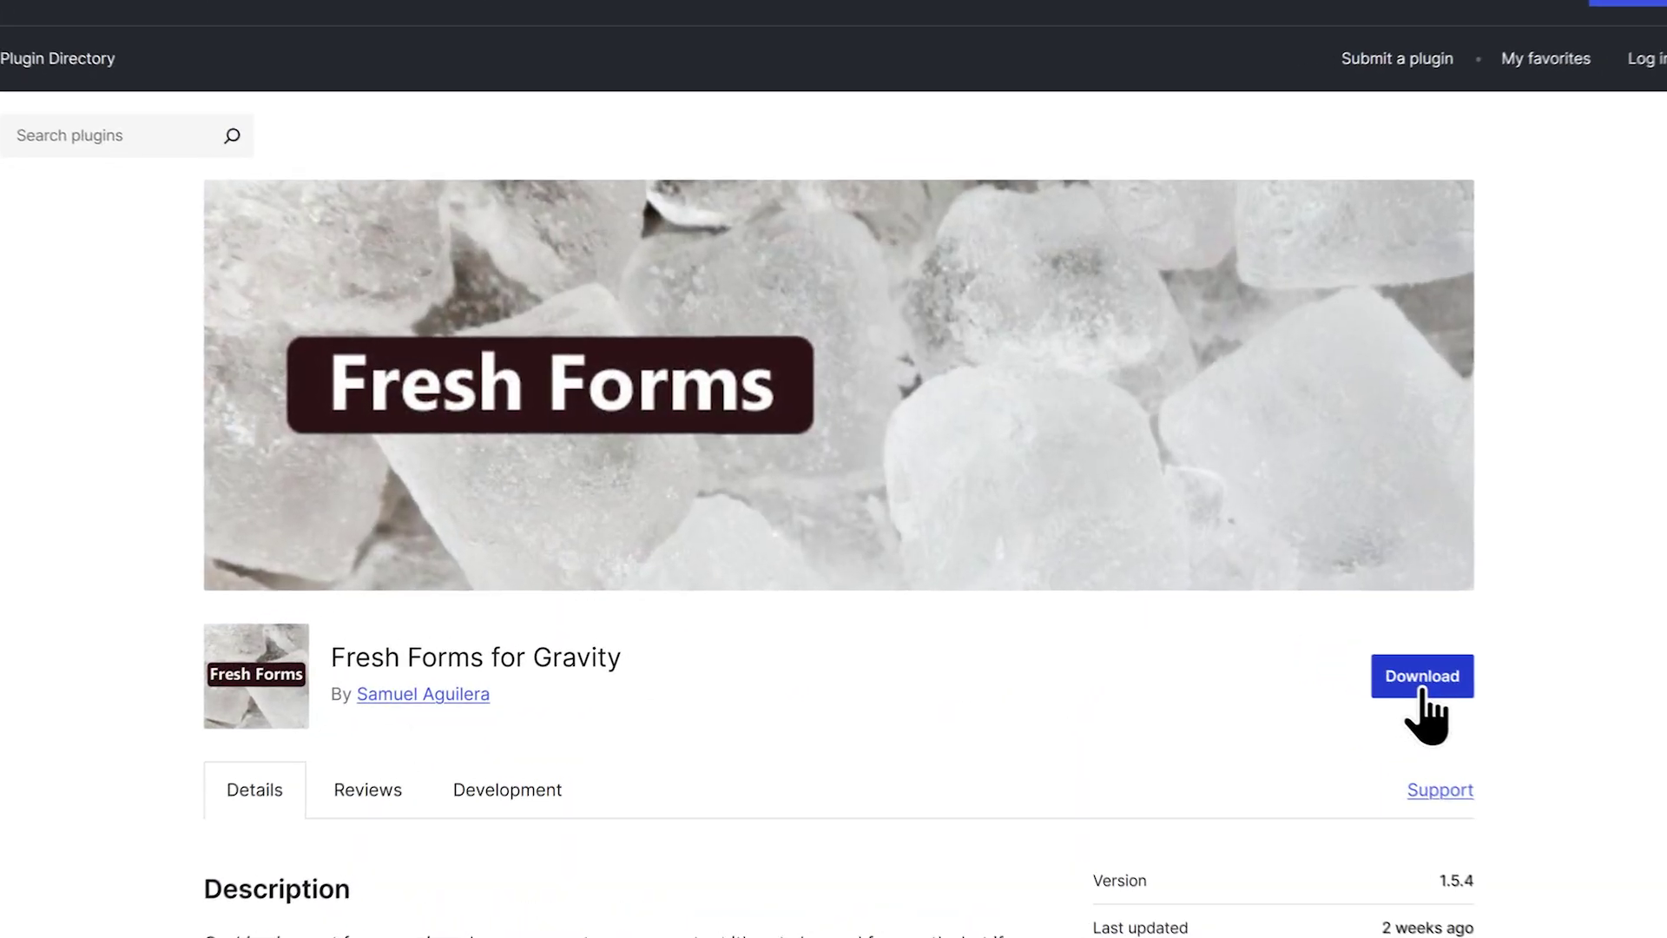
Download fresh-forms-for-gravity.1.5.4.zip from the Fresh Forms for Gravity plugin page
click(1422, 690)
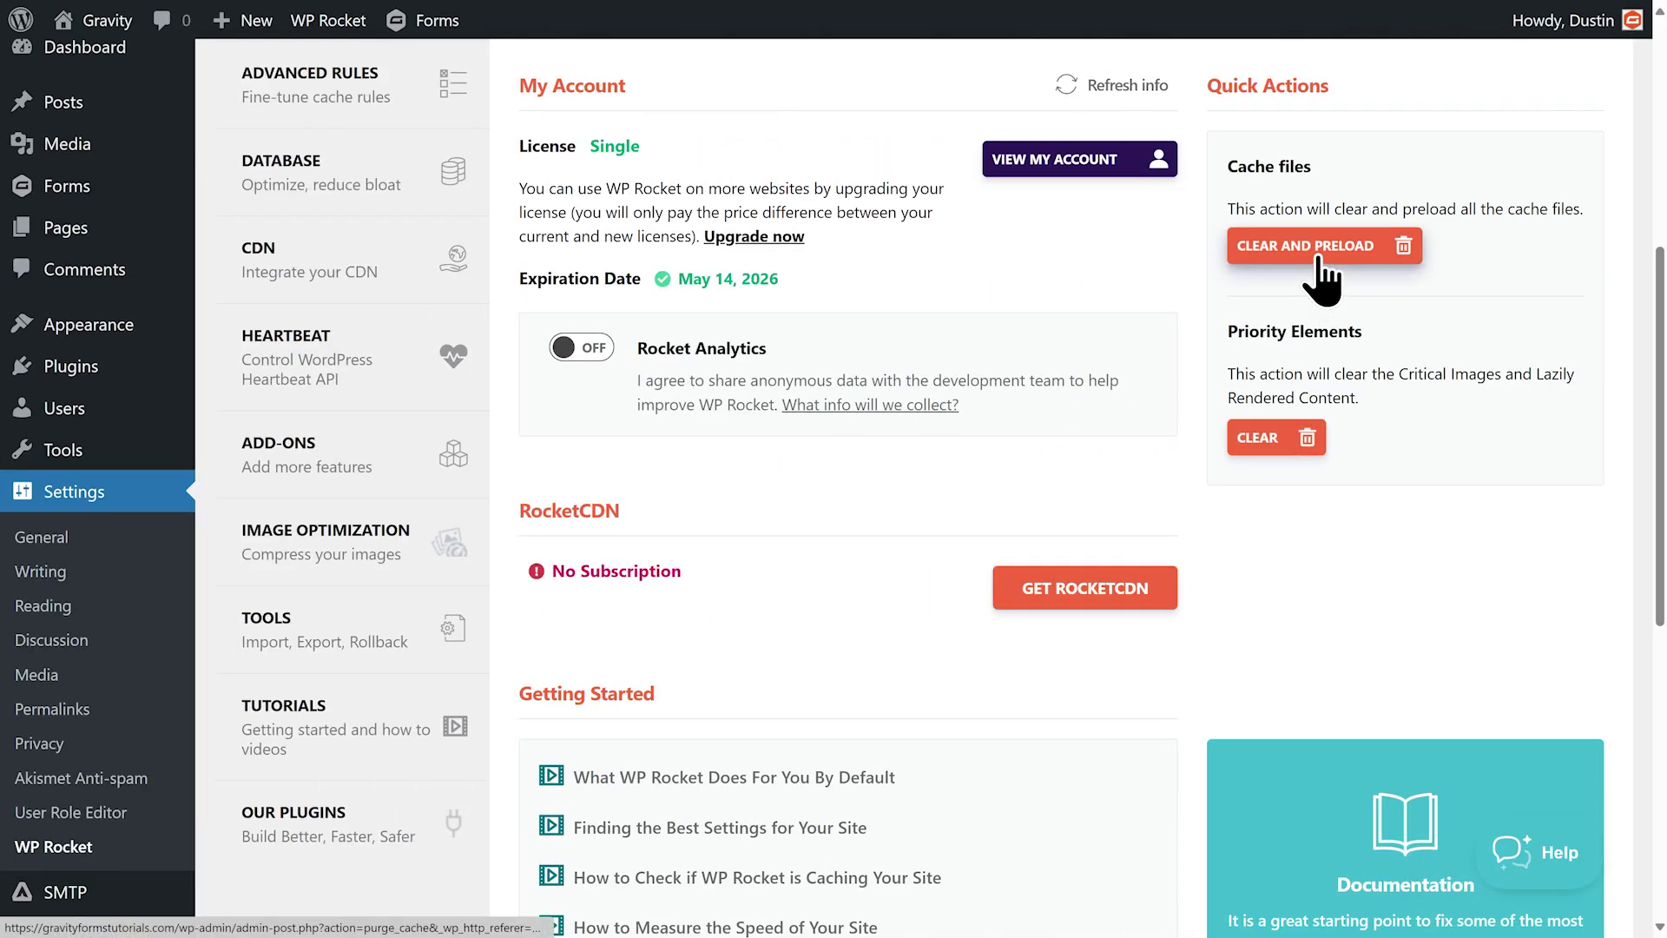
Clear and preload the cache, clean all transients, set cache lifespan to 12, and lazy-load CSS backgrounds
click(1318, 259)
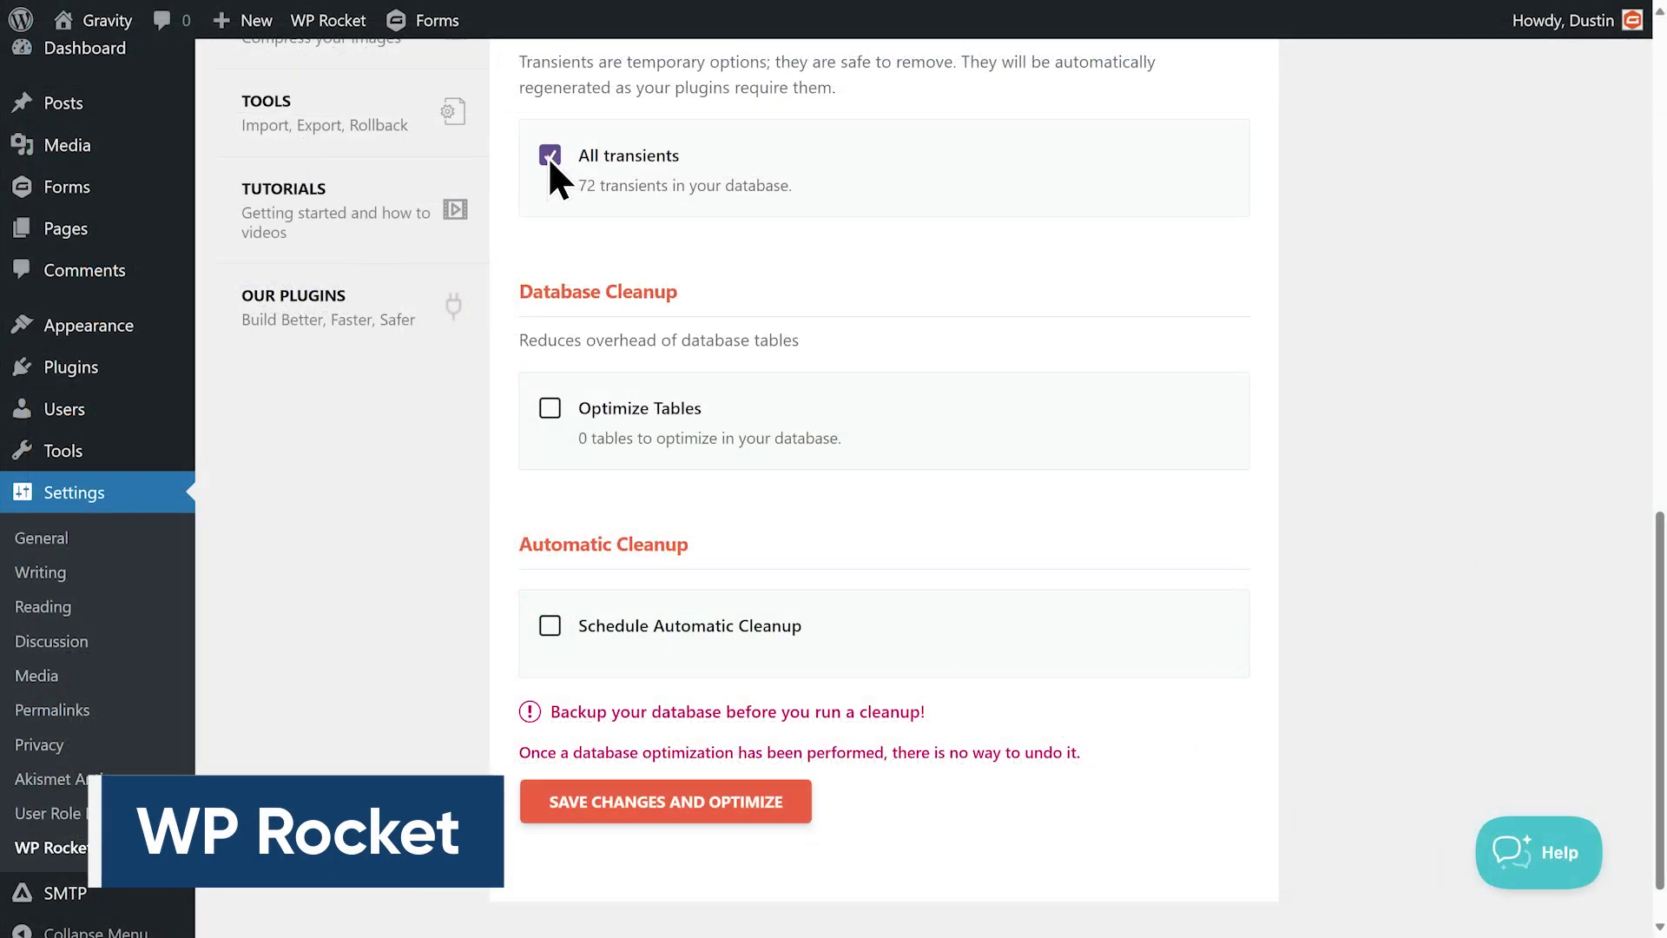
click(623, 811)
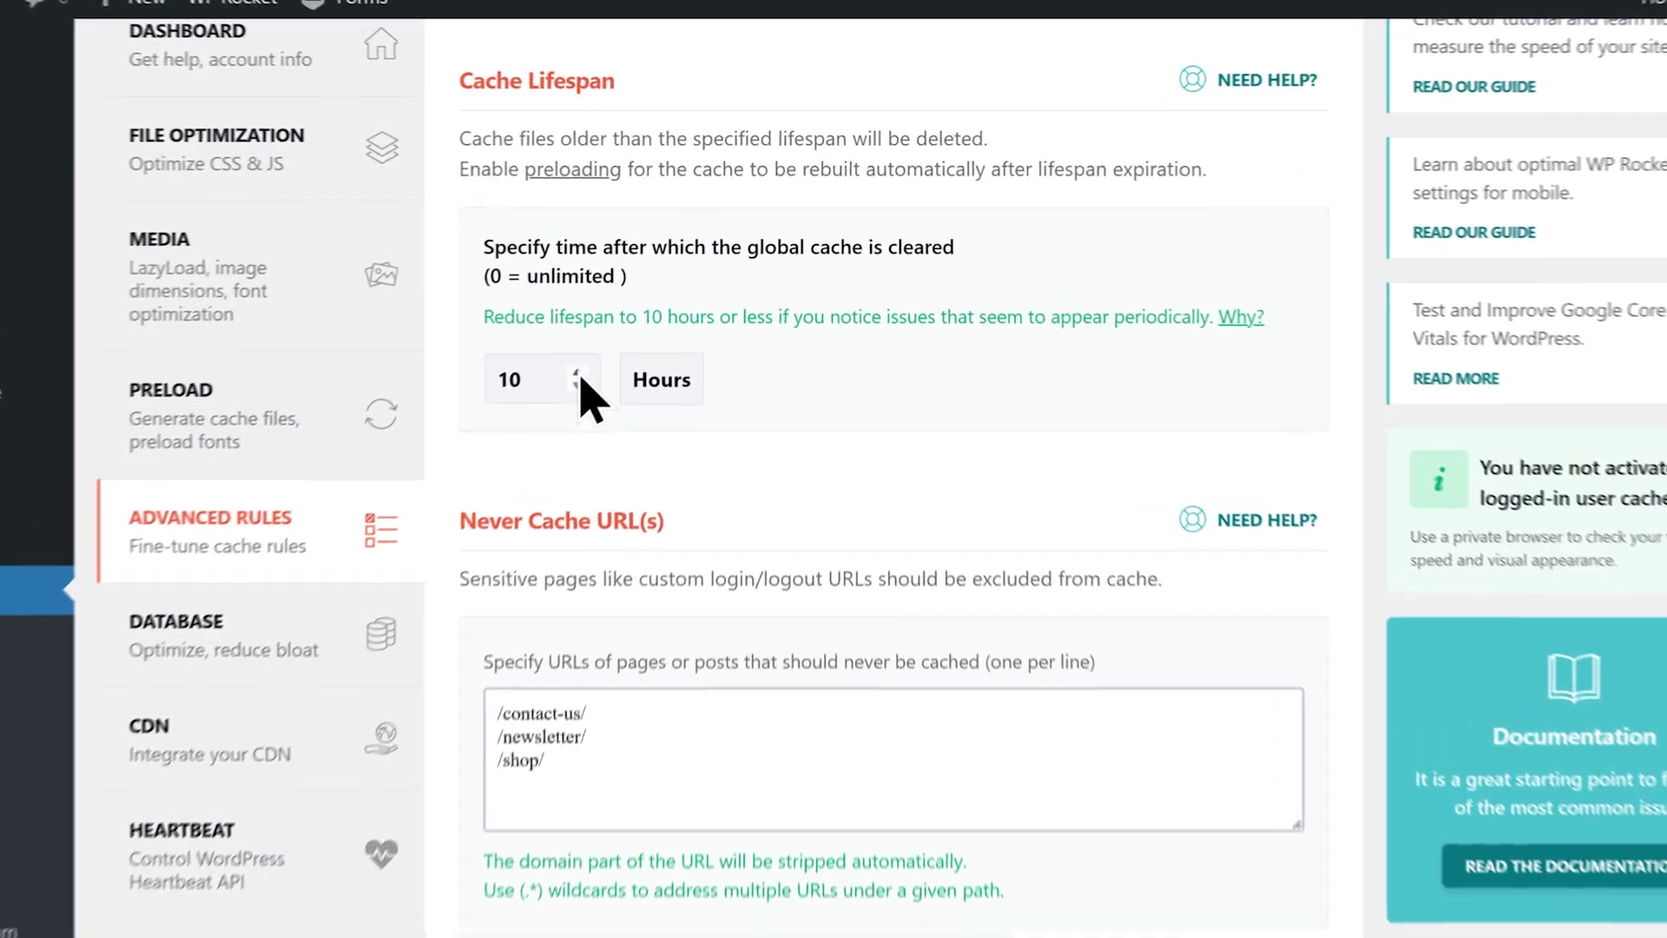
double_click(614, 342)
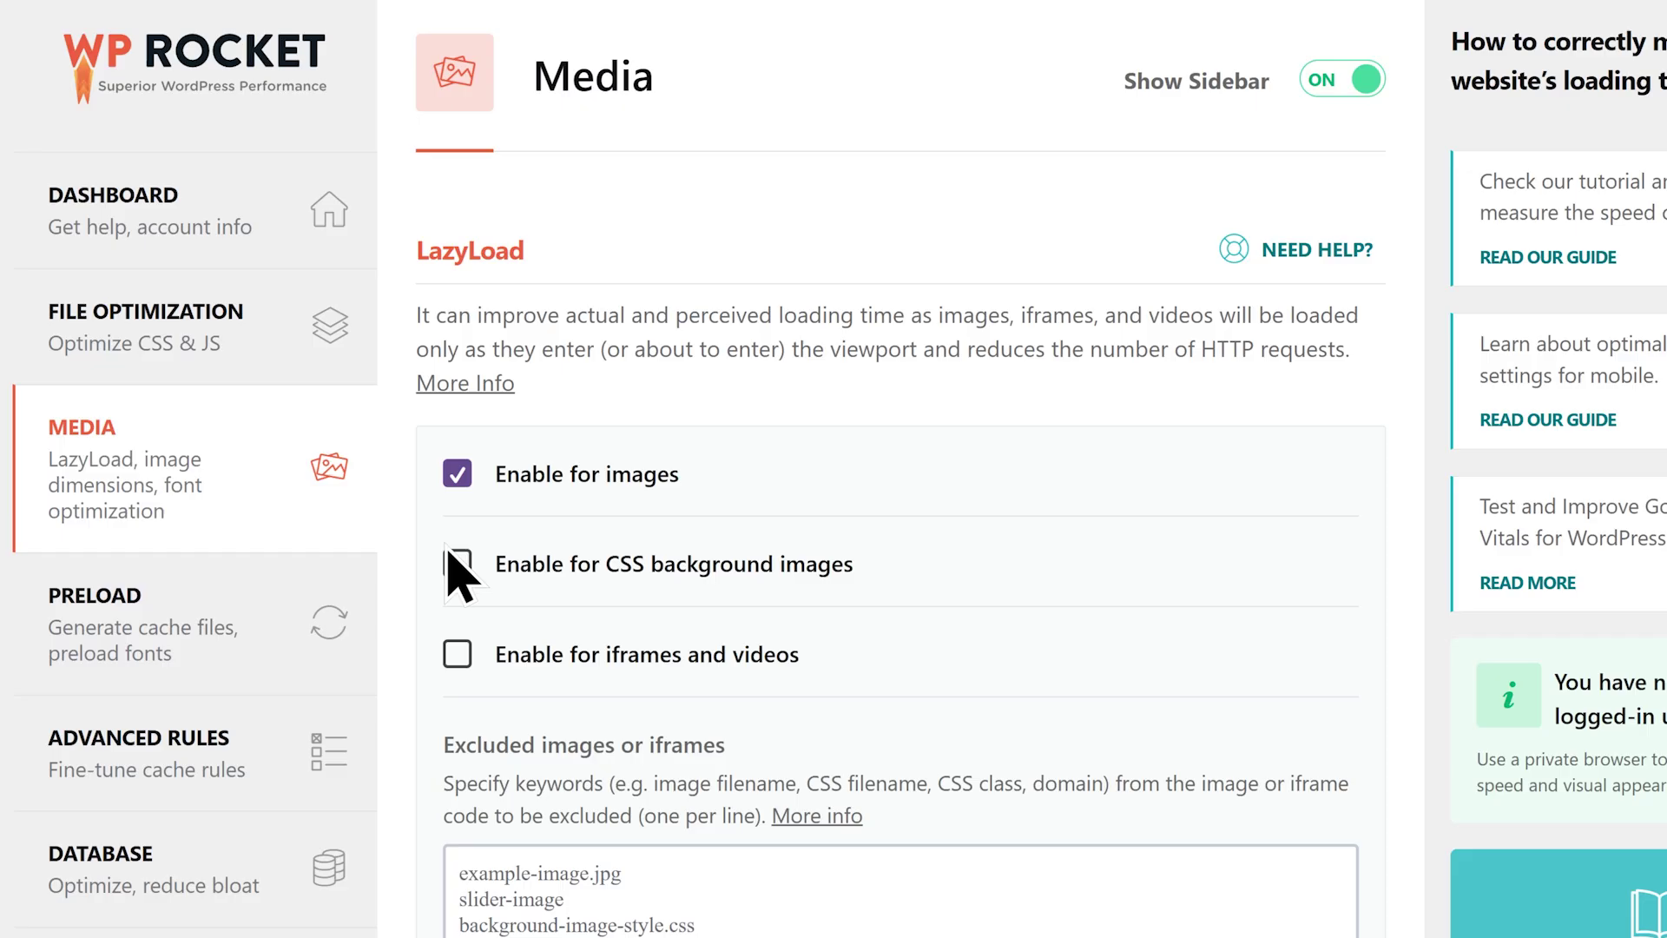
click(458, 571)
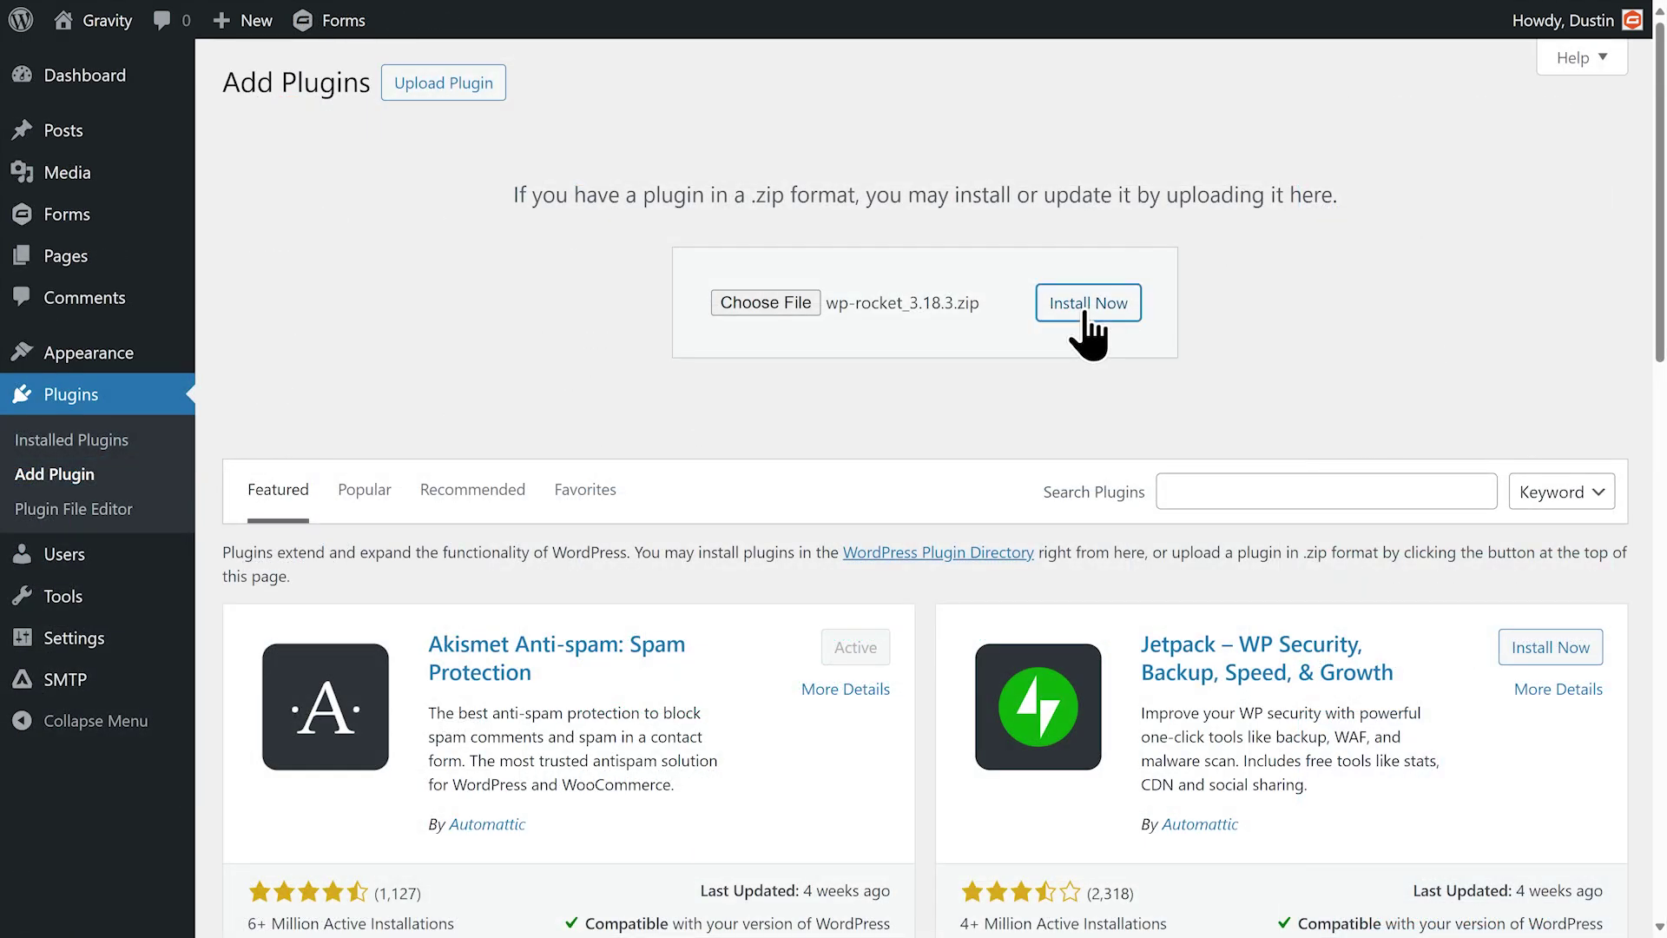
Install and activate the WP Rocket zip, and enable Add missing image dimensions
click(1087, 304)
click(288, 259)
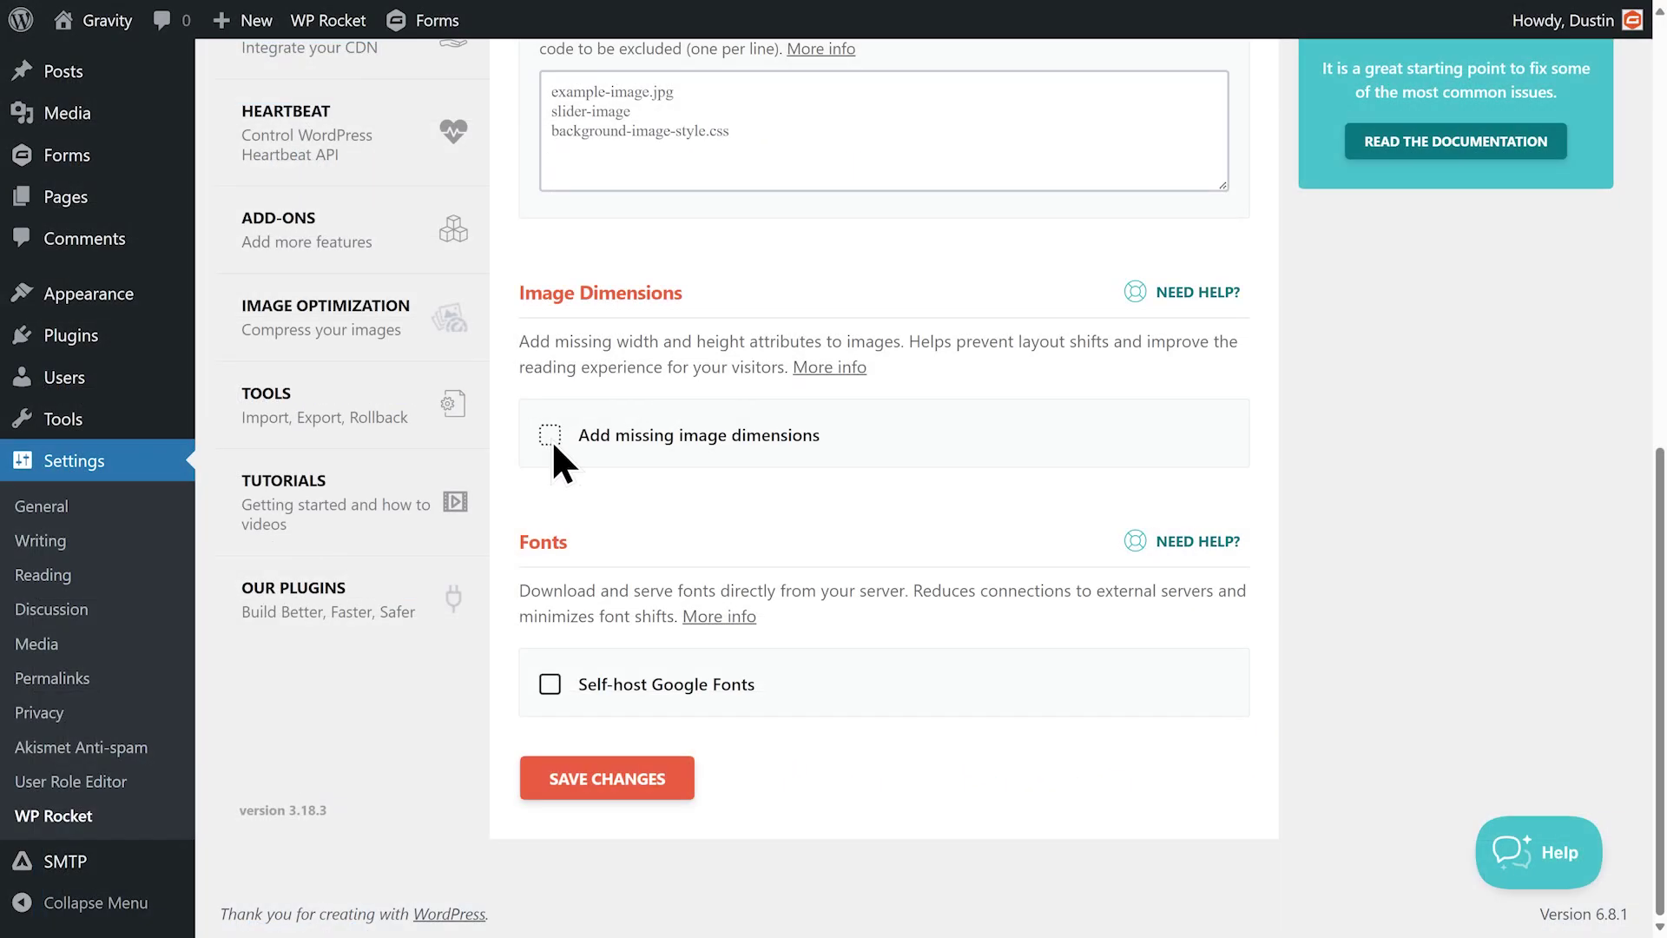
click(550, 436)
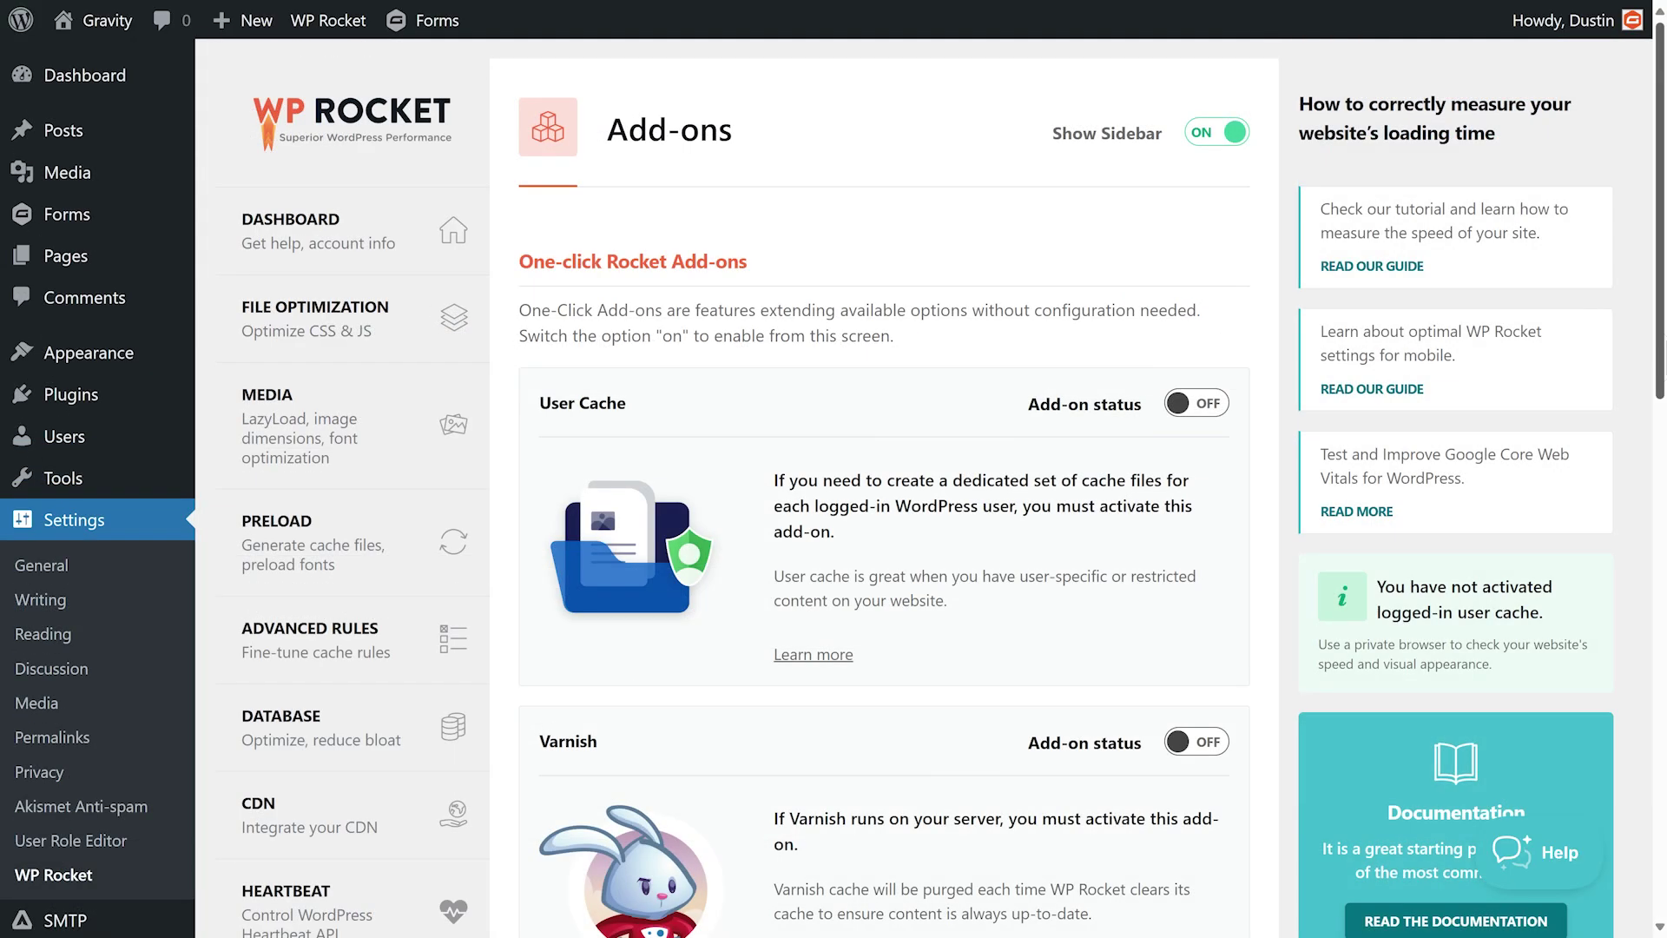
Switch on the Cloudflare add-on in WP Rocket's Add-ons
scroll(1659, 485, down, 4)
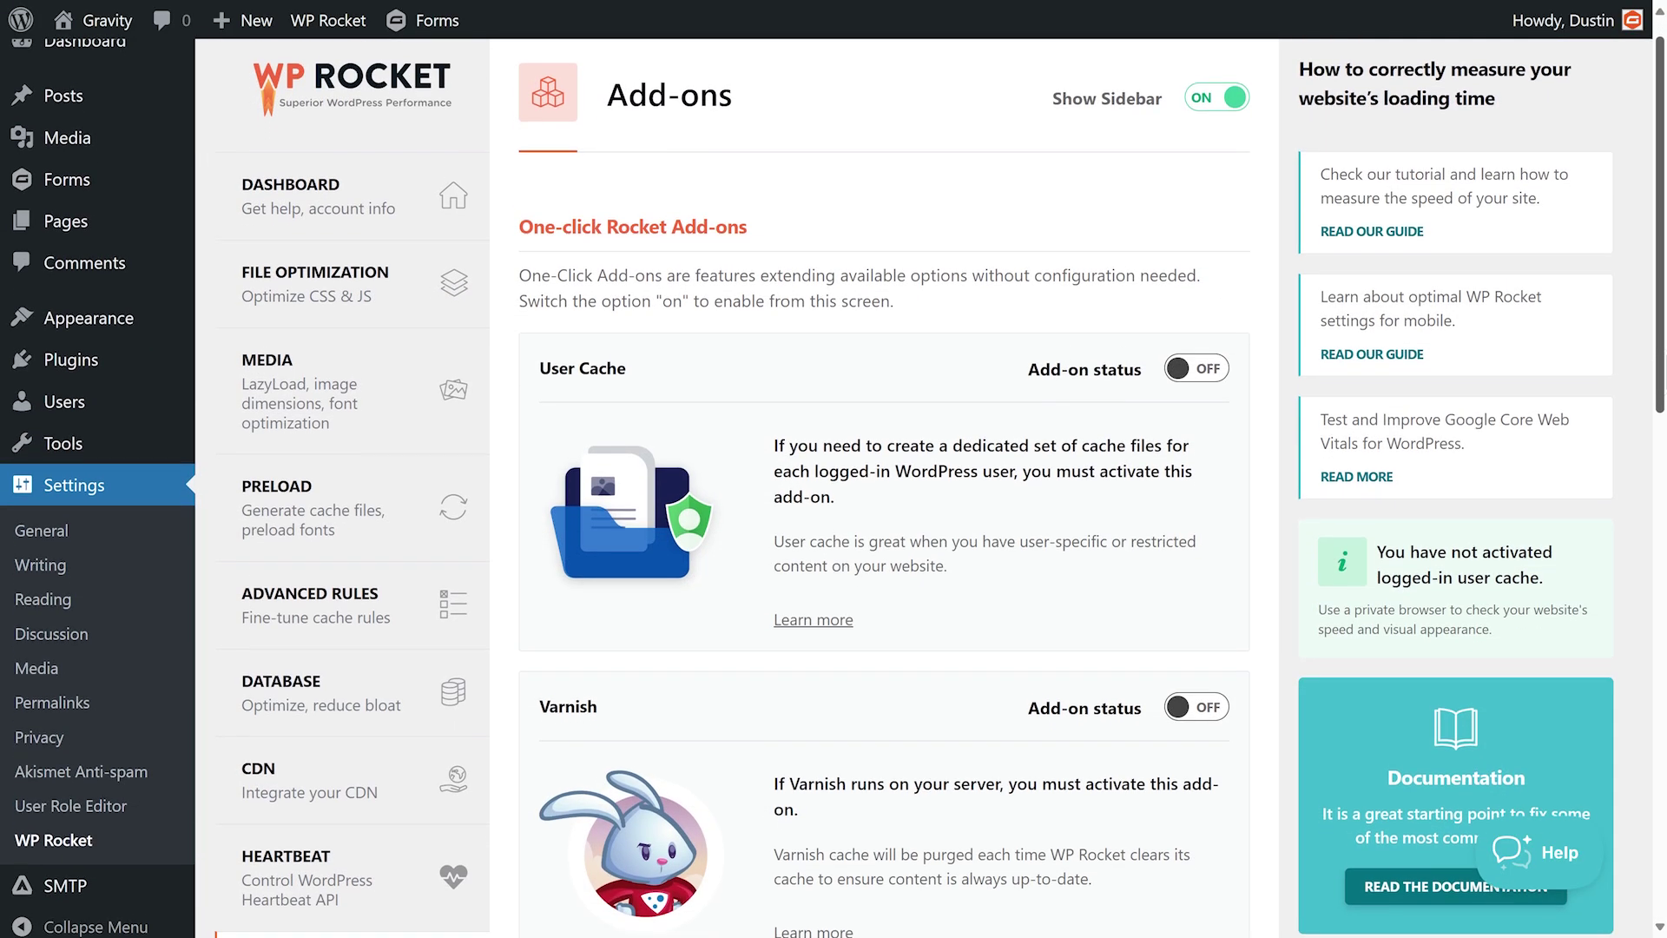
scroll(1660, 484, down, 10)
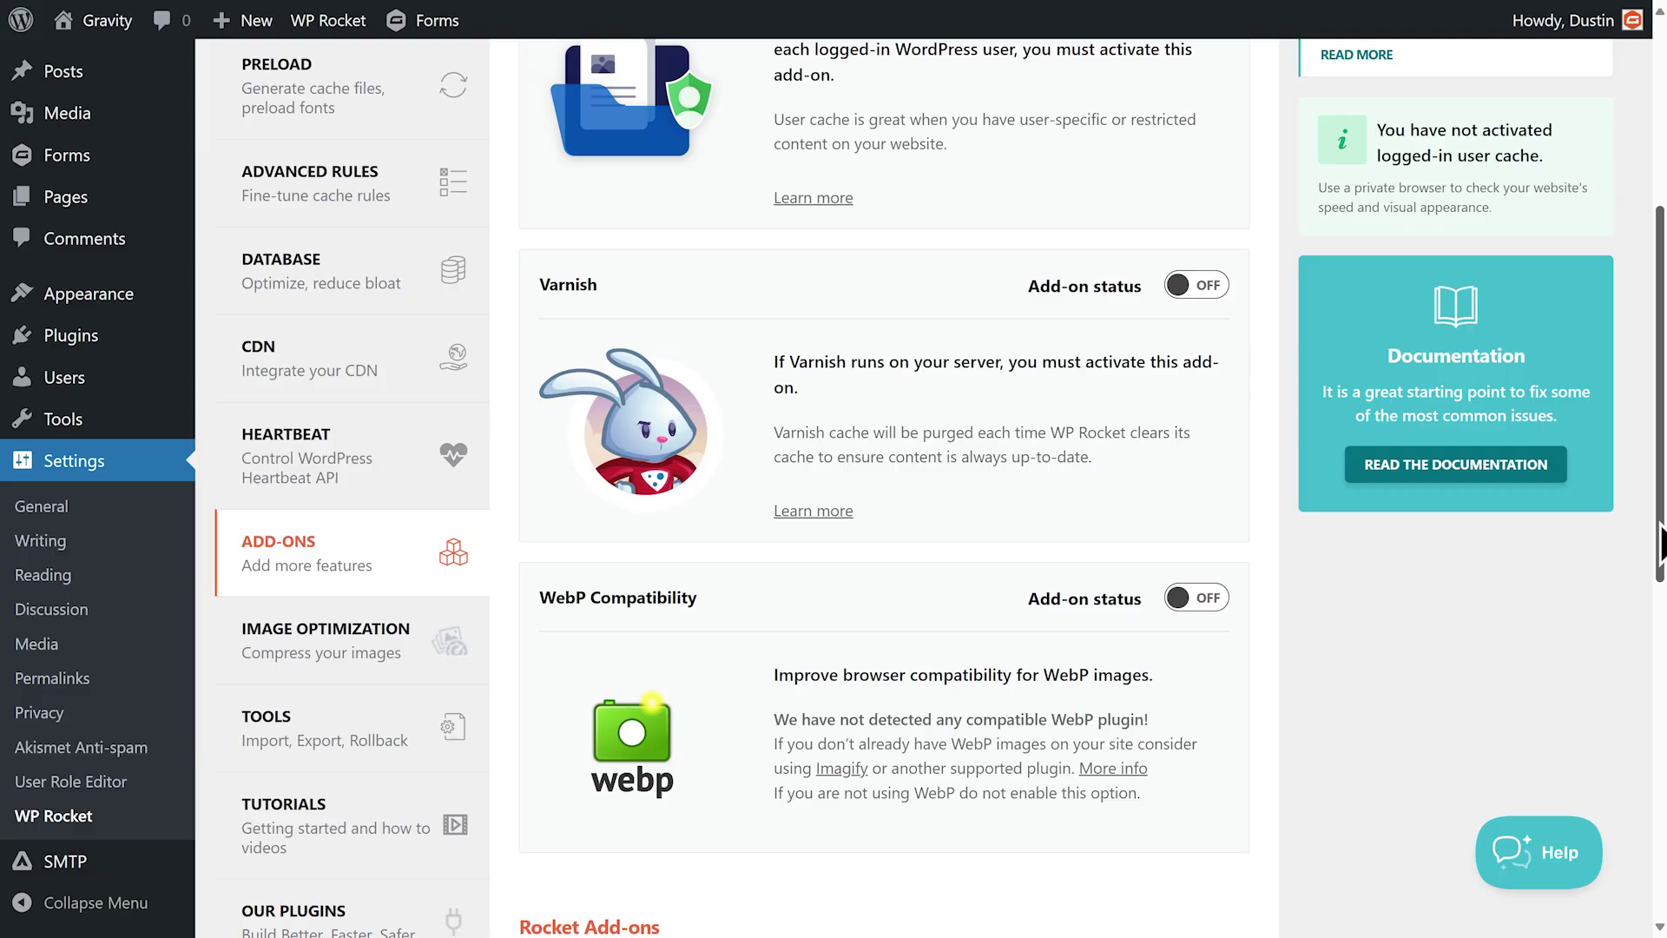
scroll(1660, 485, down, 3)
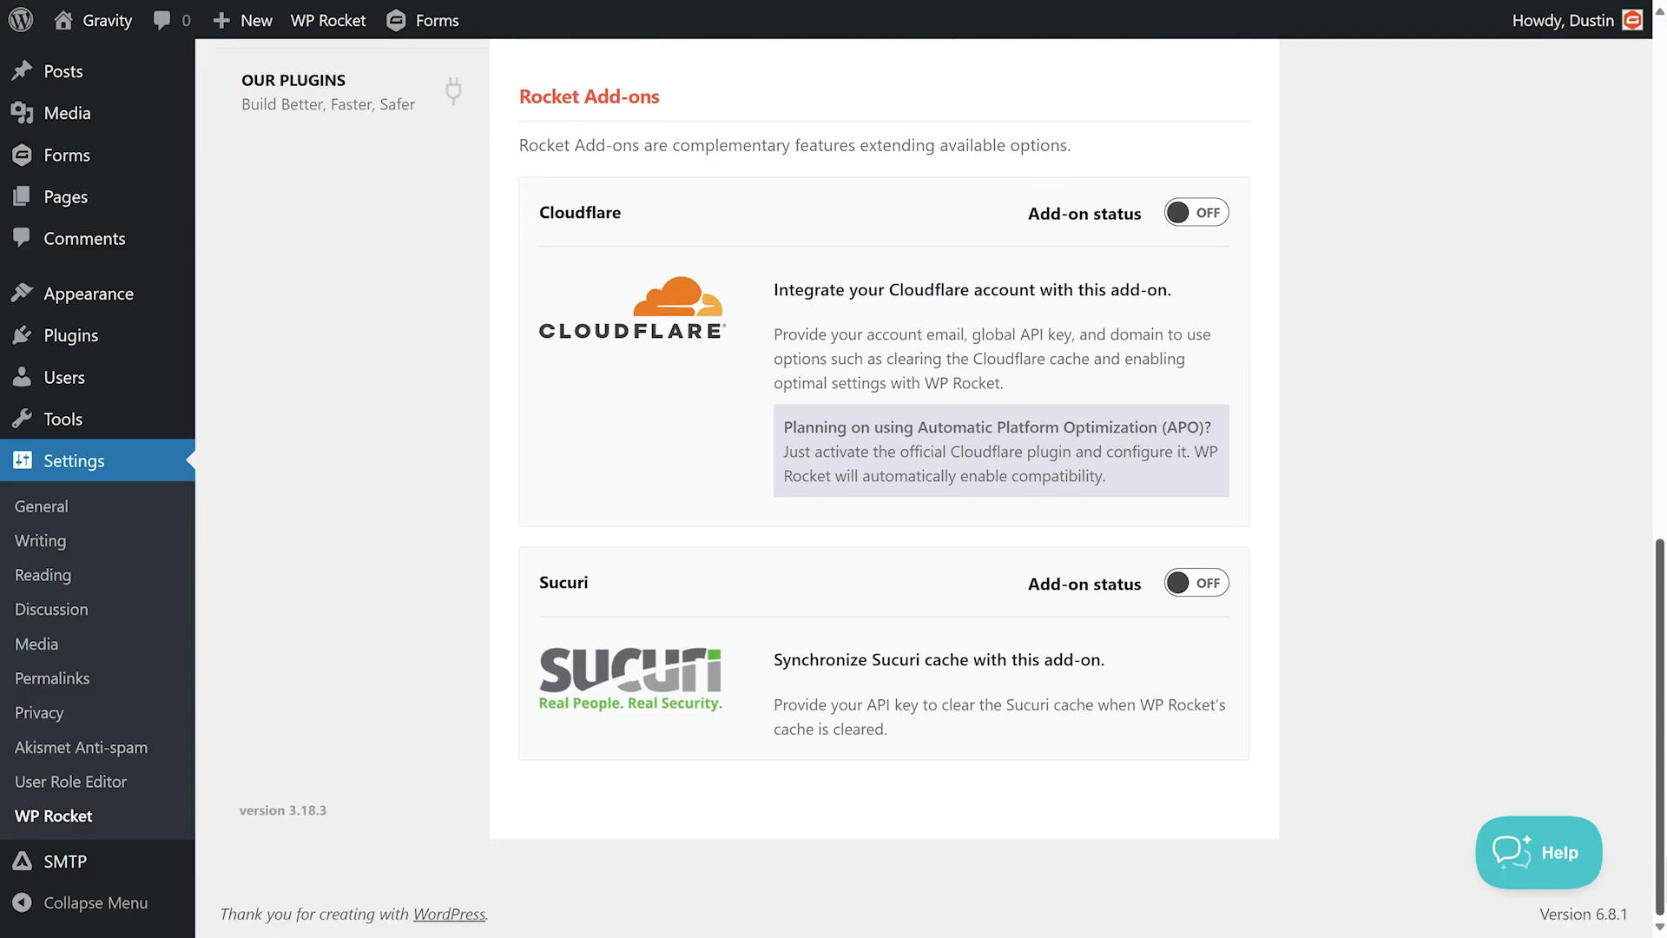
click(1195, 217)
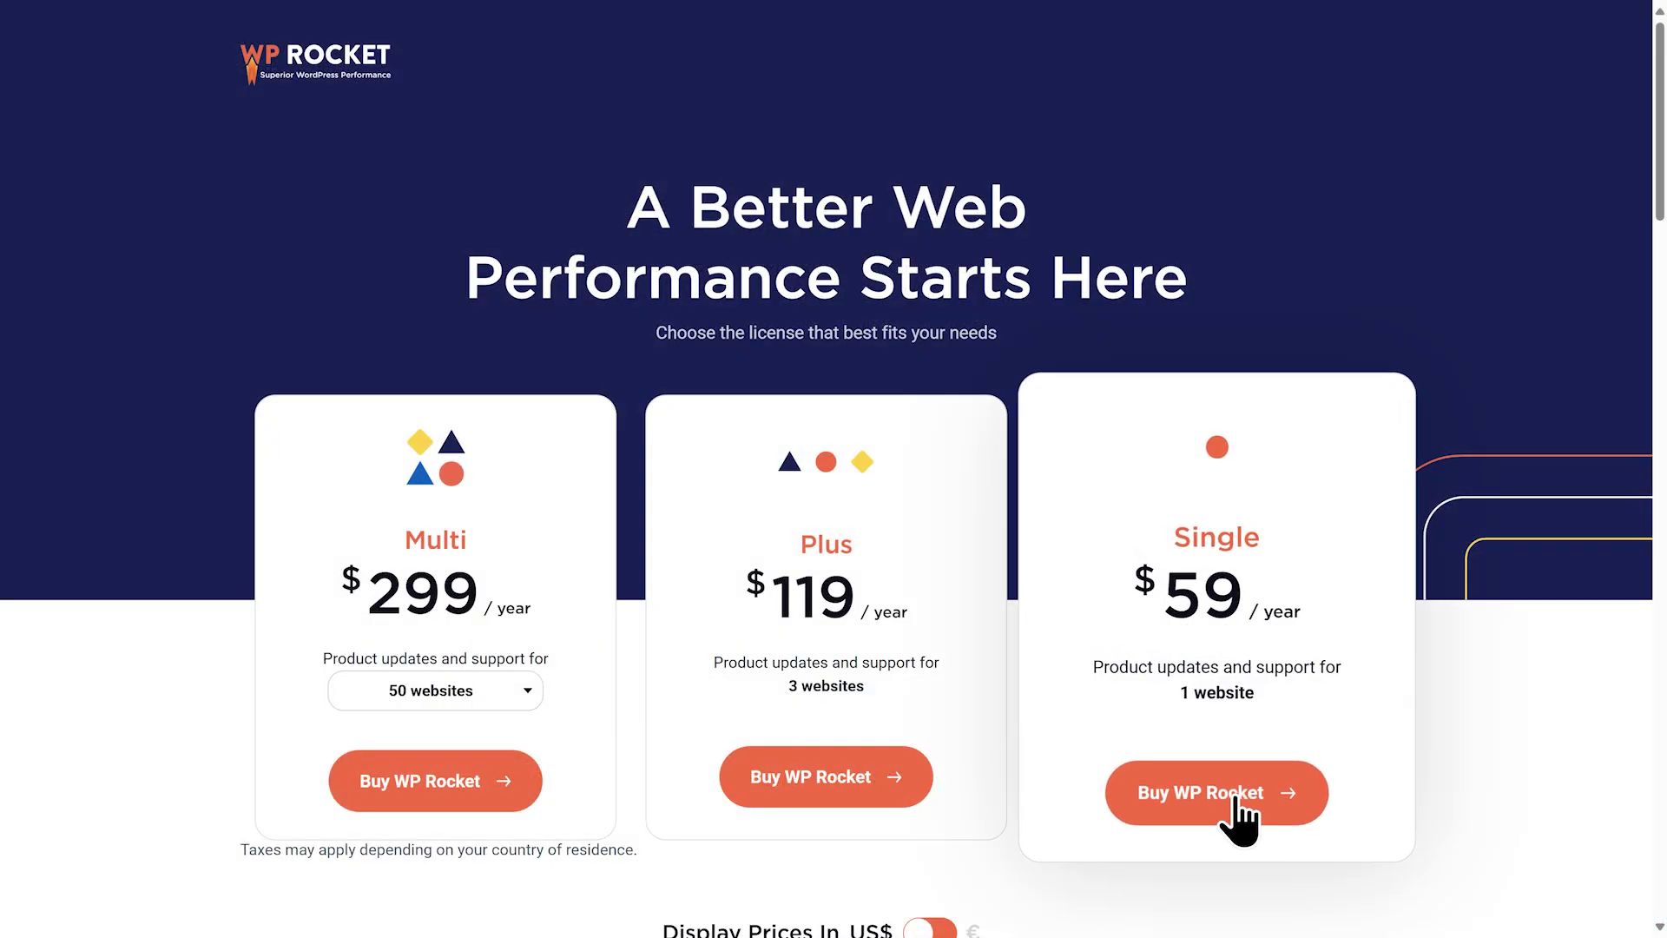
Choose Buy WP Rocket for the Single $59-per-year one-website licence
click(1236, 796)
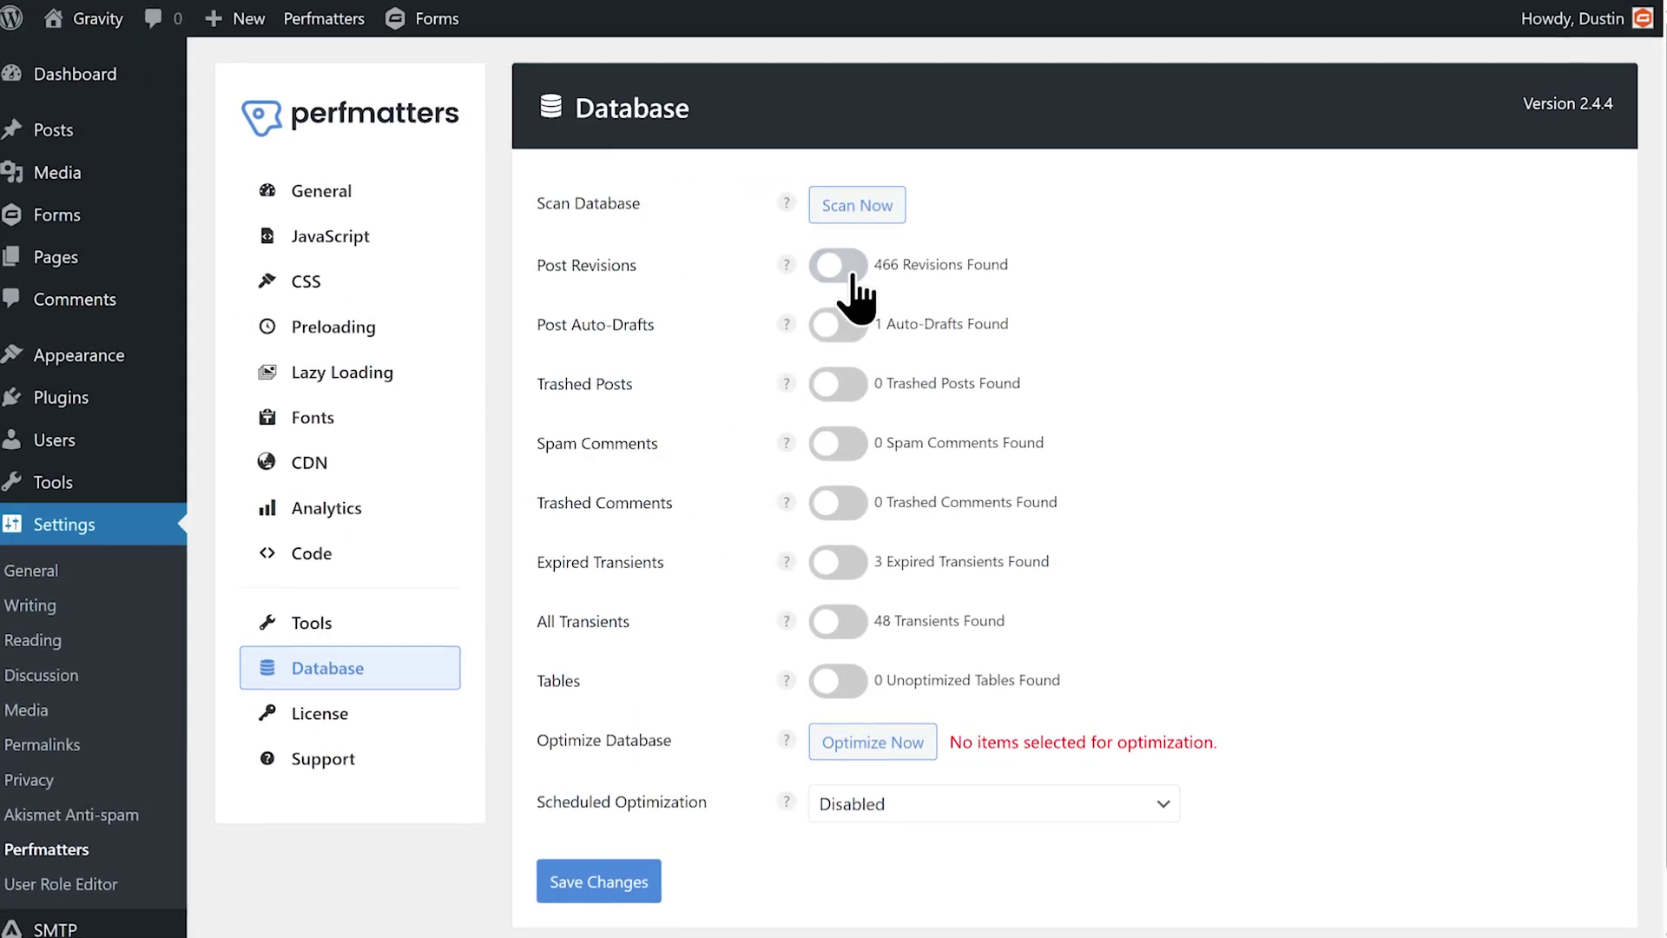
Clean up revisions, auto-drafts, trashed posts, spam/trashed comments, transients and tables, confirming the cleanup
click(842, 269)
click(855, 326)
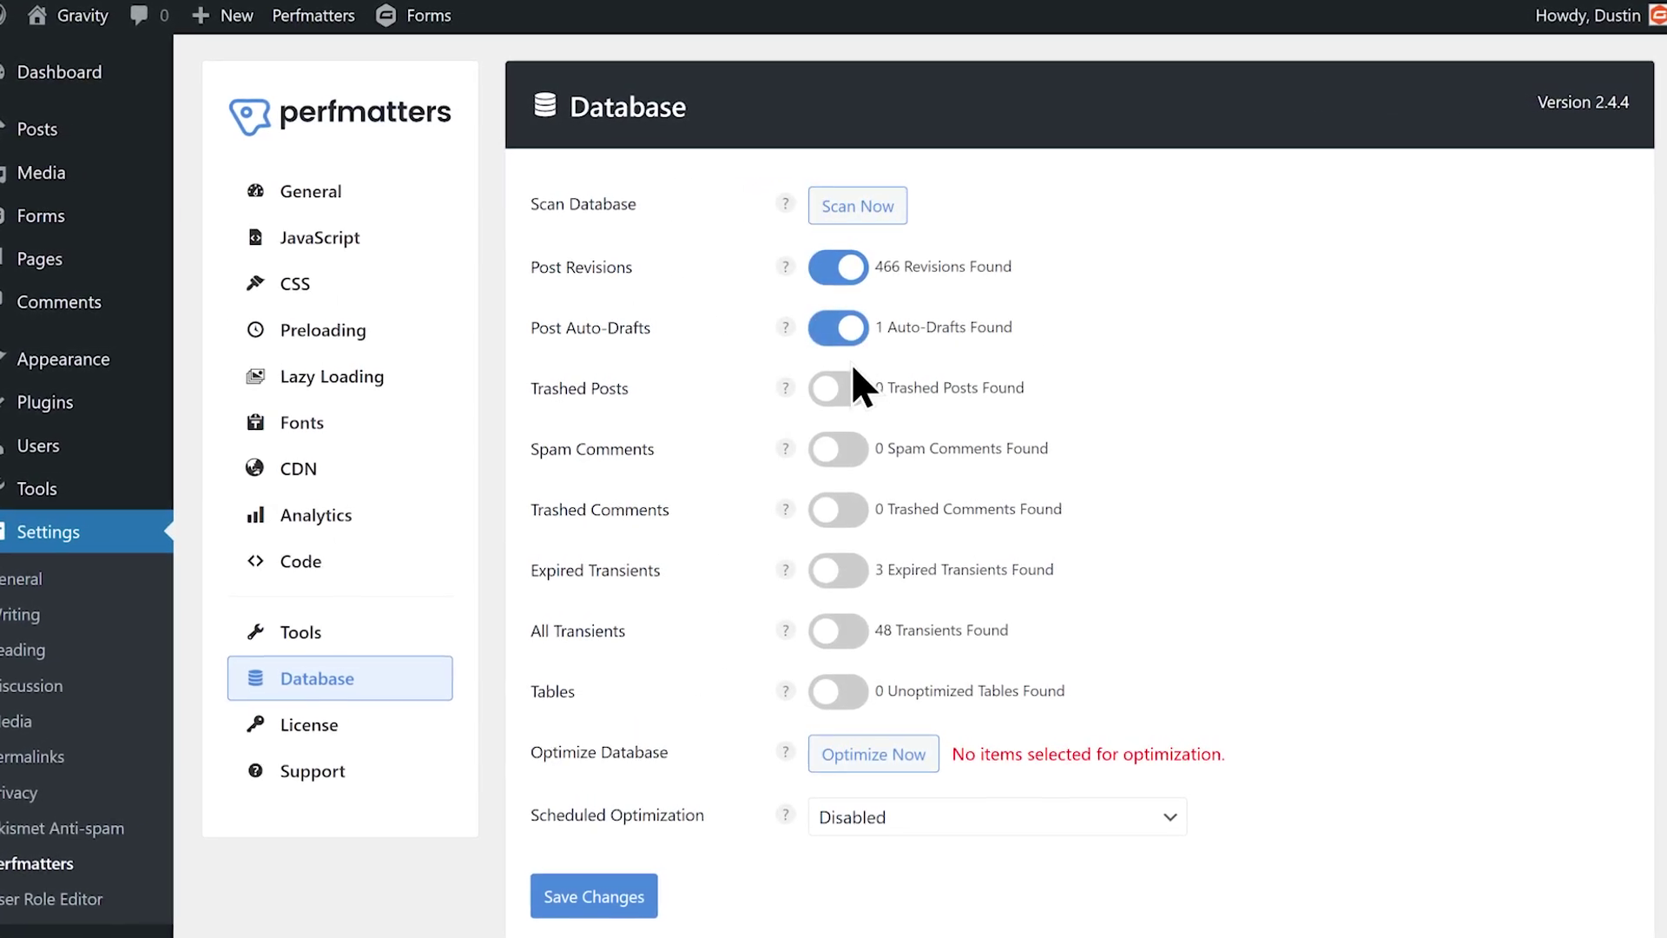
click(853, 385)
click(856, 453)
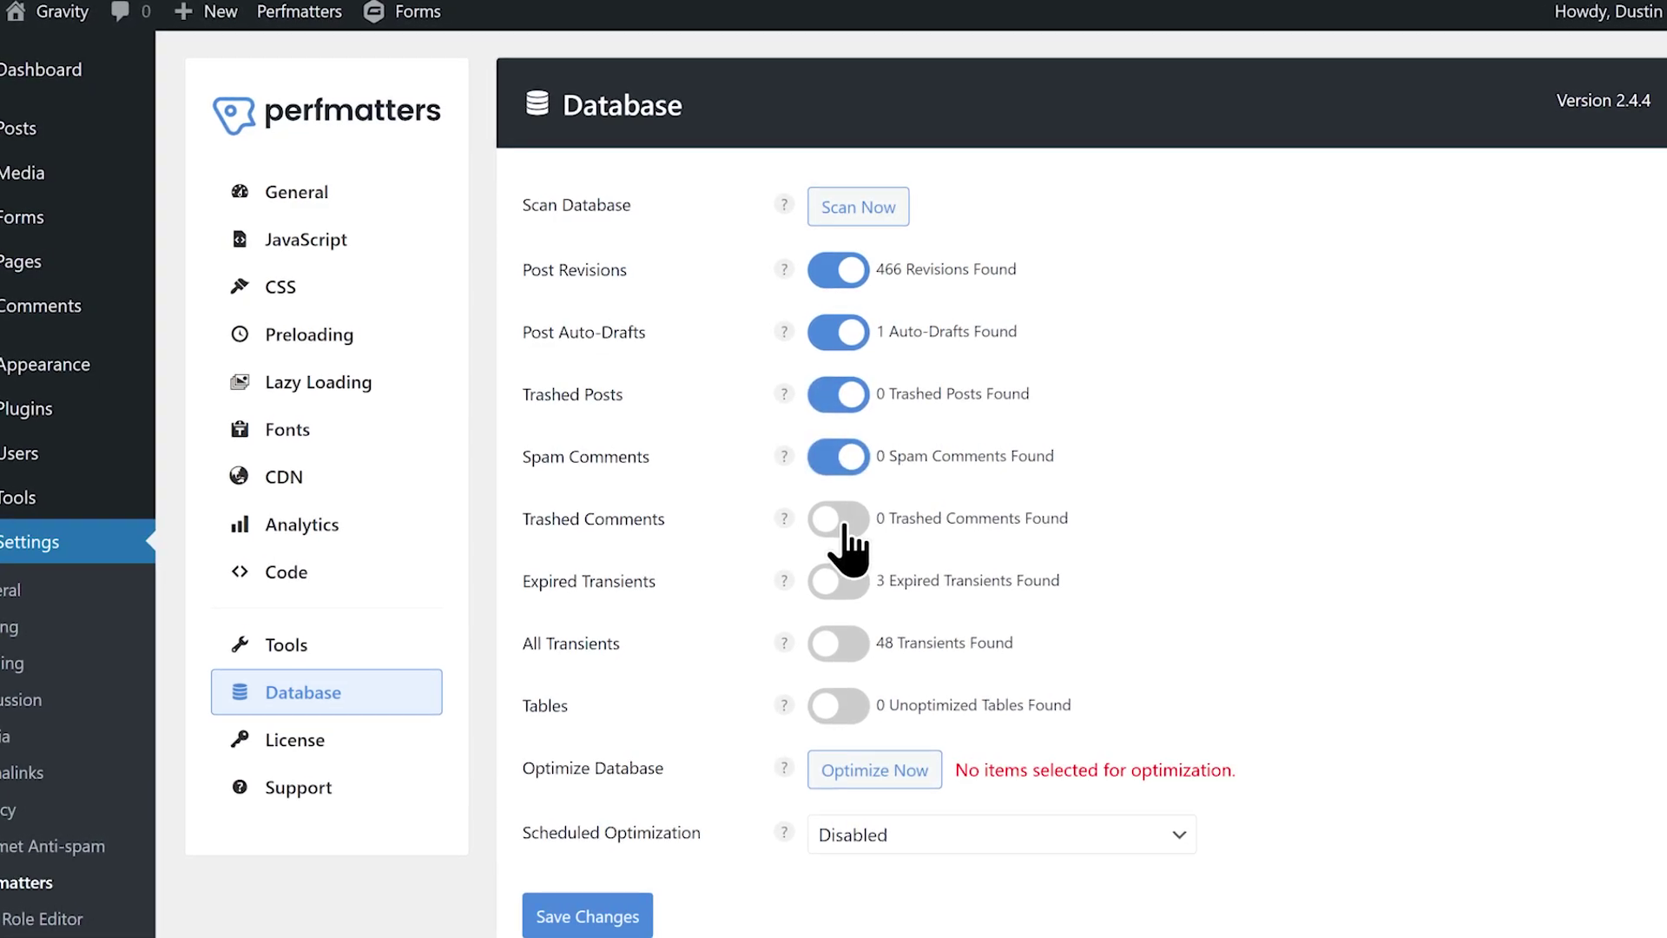
click(847, 514)
click(840, 576)
click(839, 636)
click(839, 698)
click(868, 769)
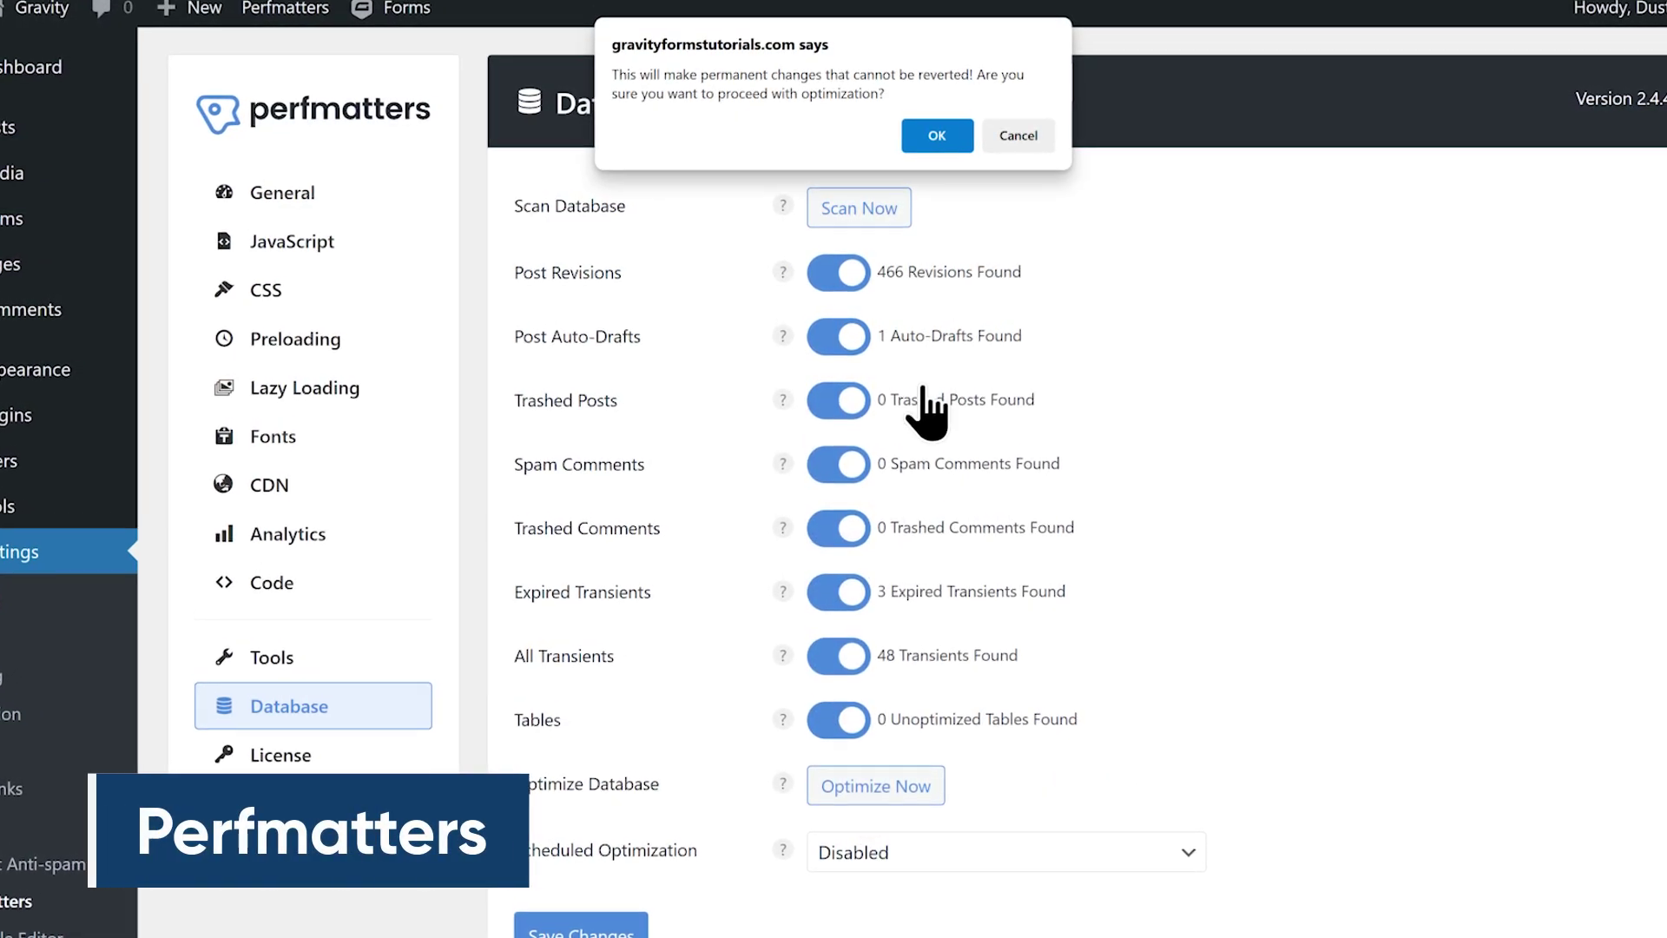
click(954, 146)
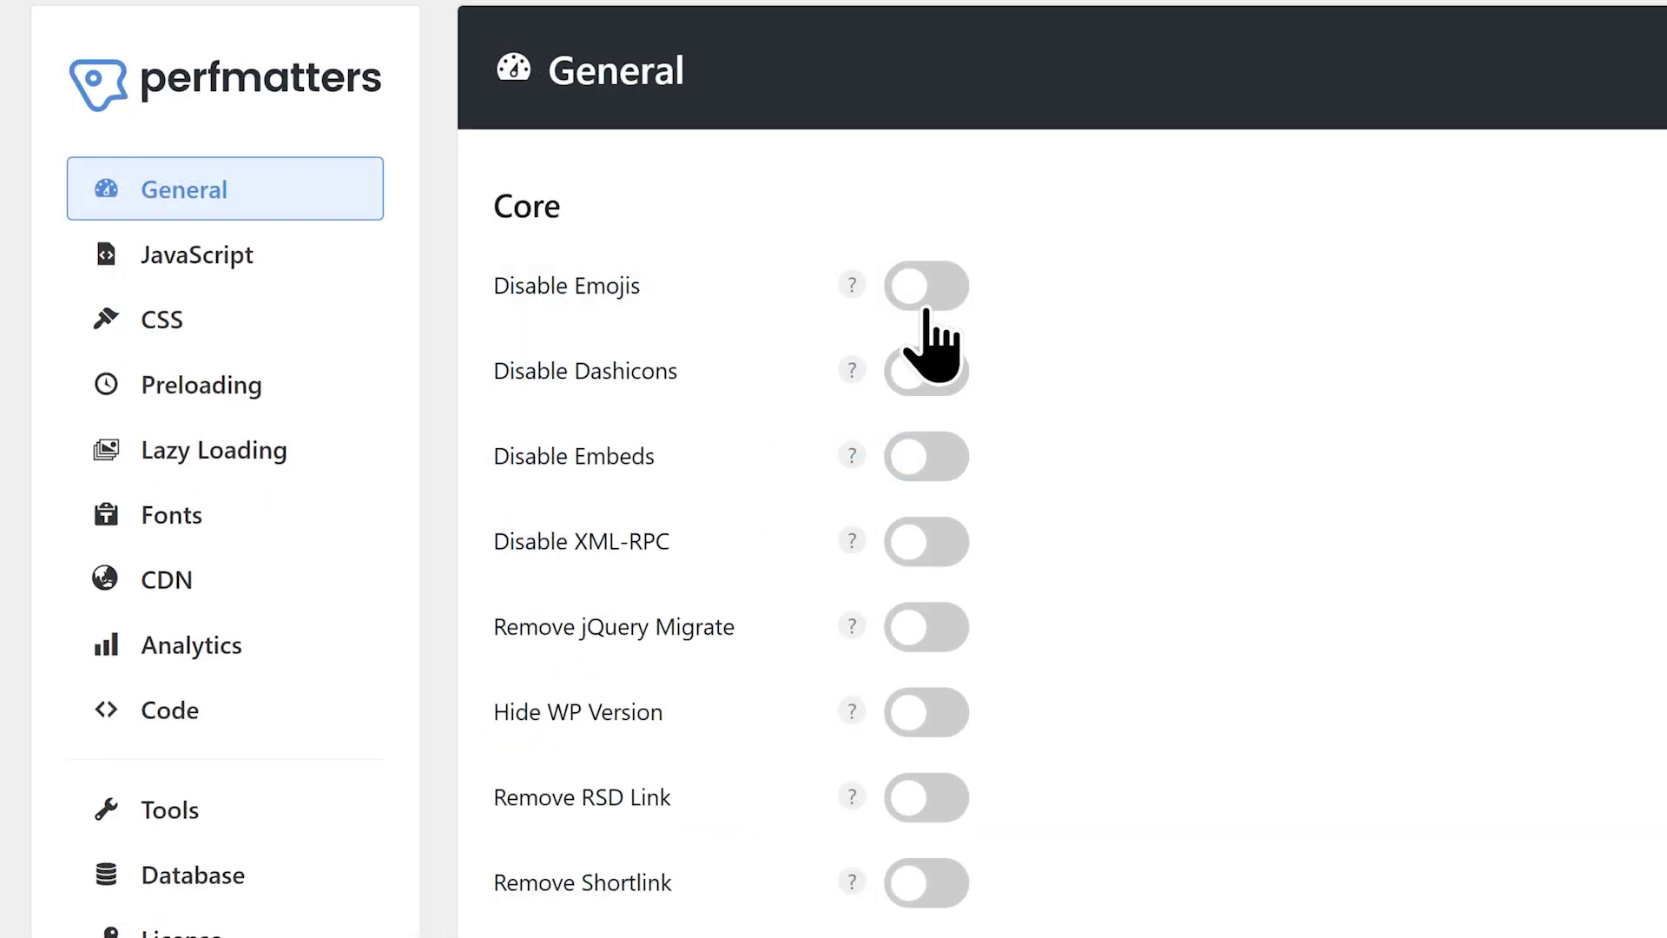
Disable emojis, embeds and XML-RPC, remove jQuery Migrate, and hide the WordPress version
click(926, 305)
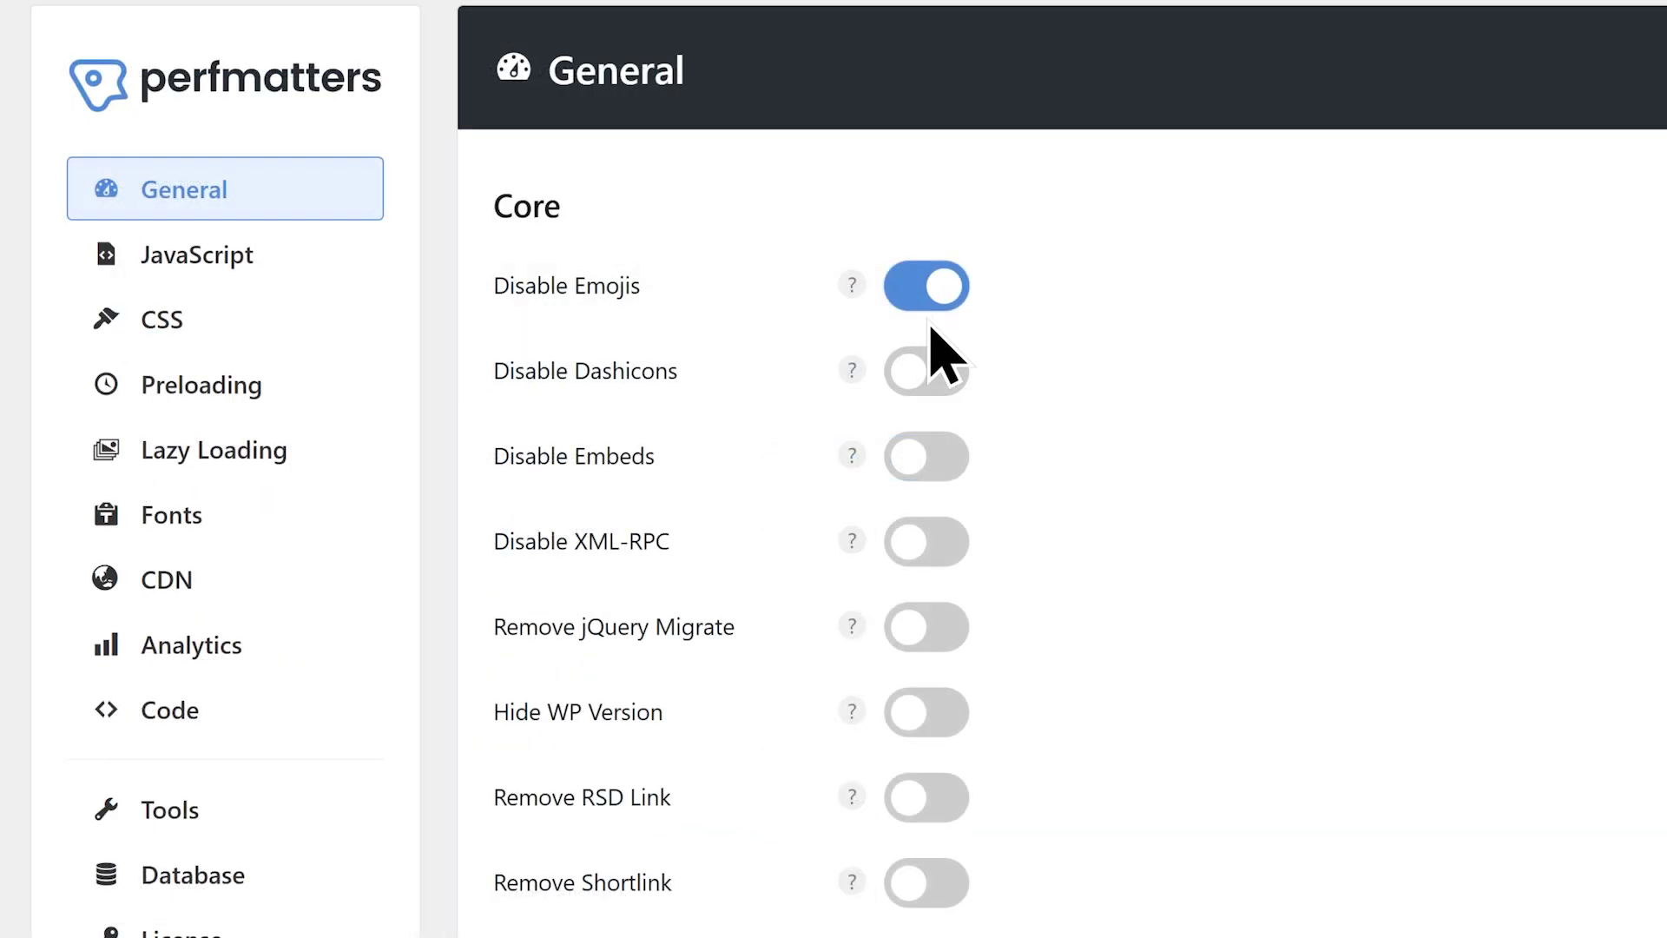
click(925, 456)
click(925, 540)
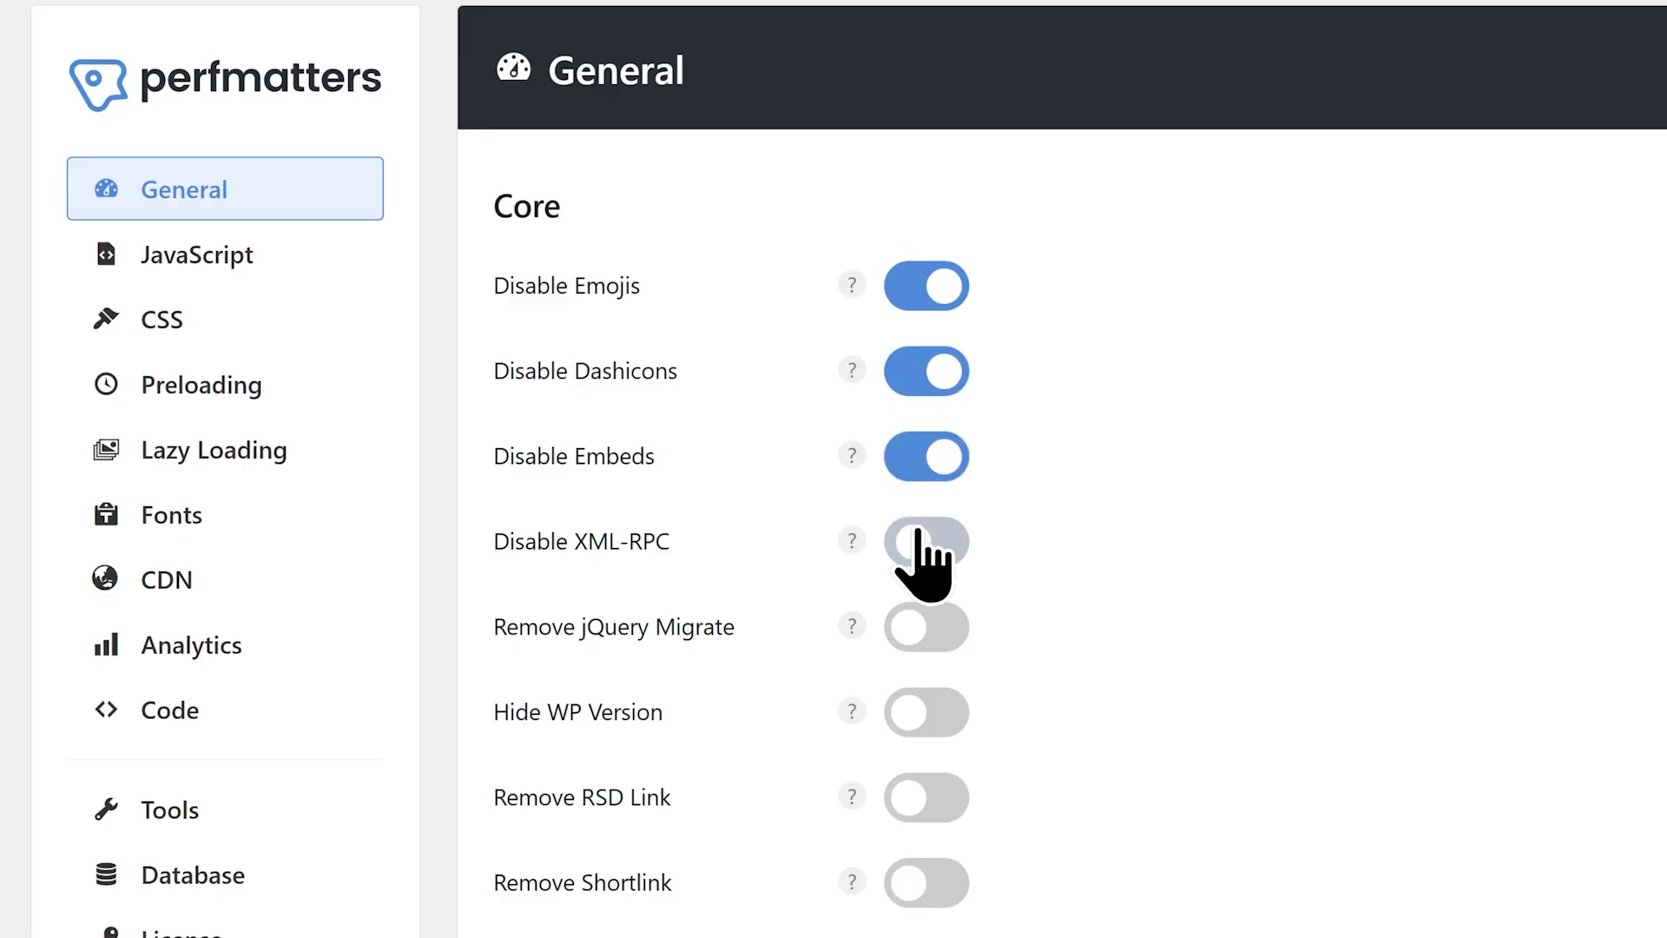
click(919, 627)
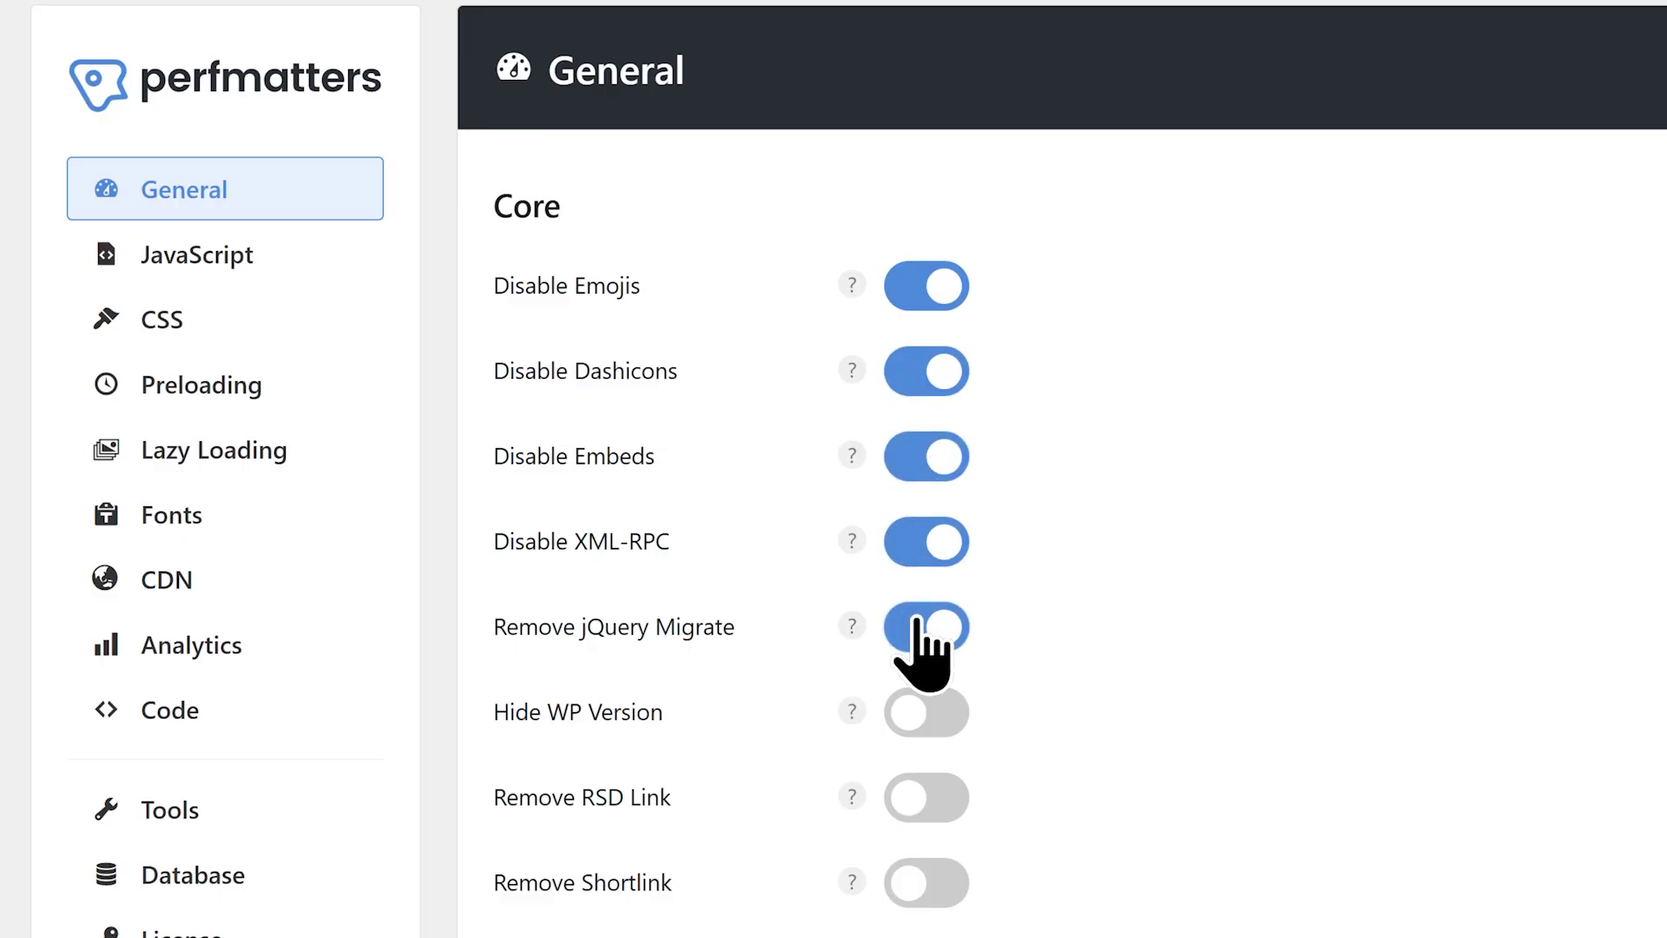
click(923, 708)
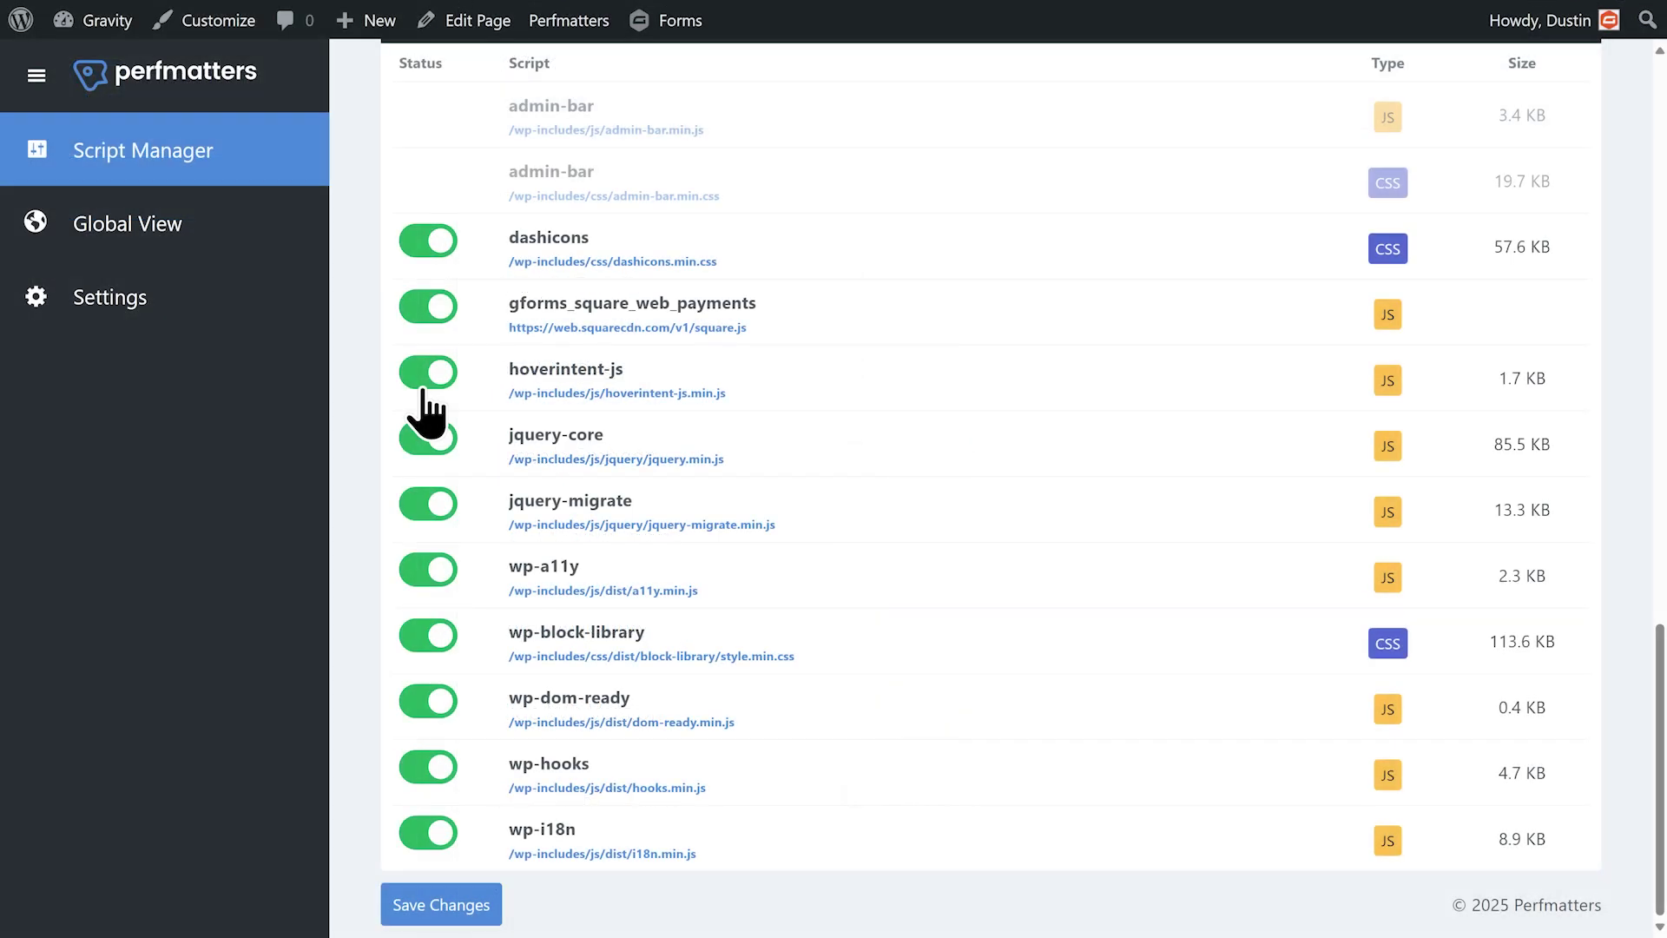
Disable hoverintent-js on Pages for mobile devices only in Script Manager
click(424, 382)
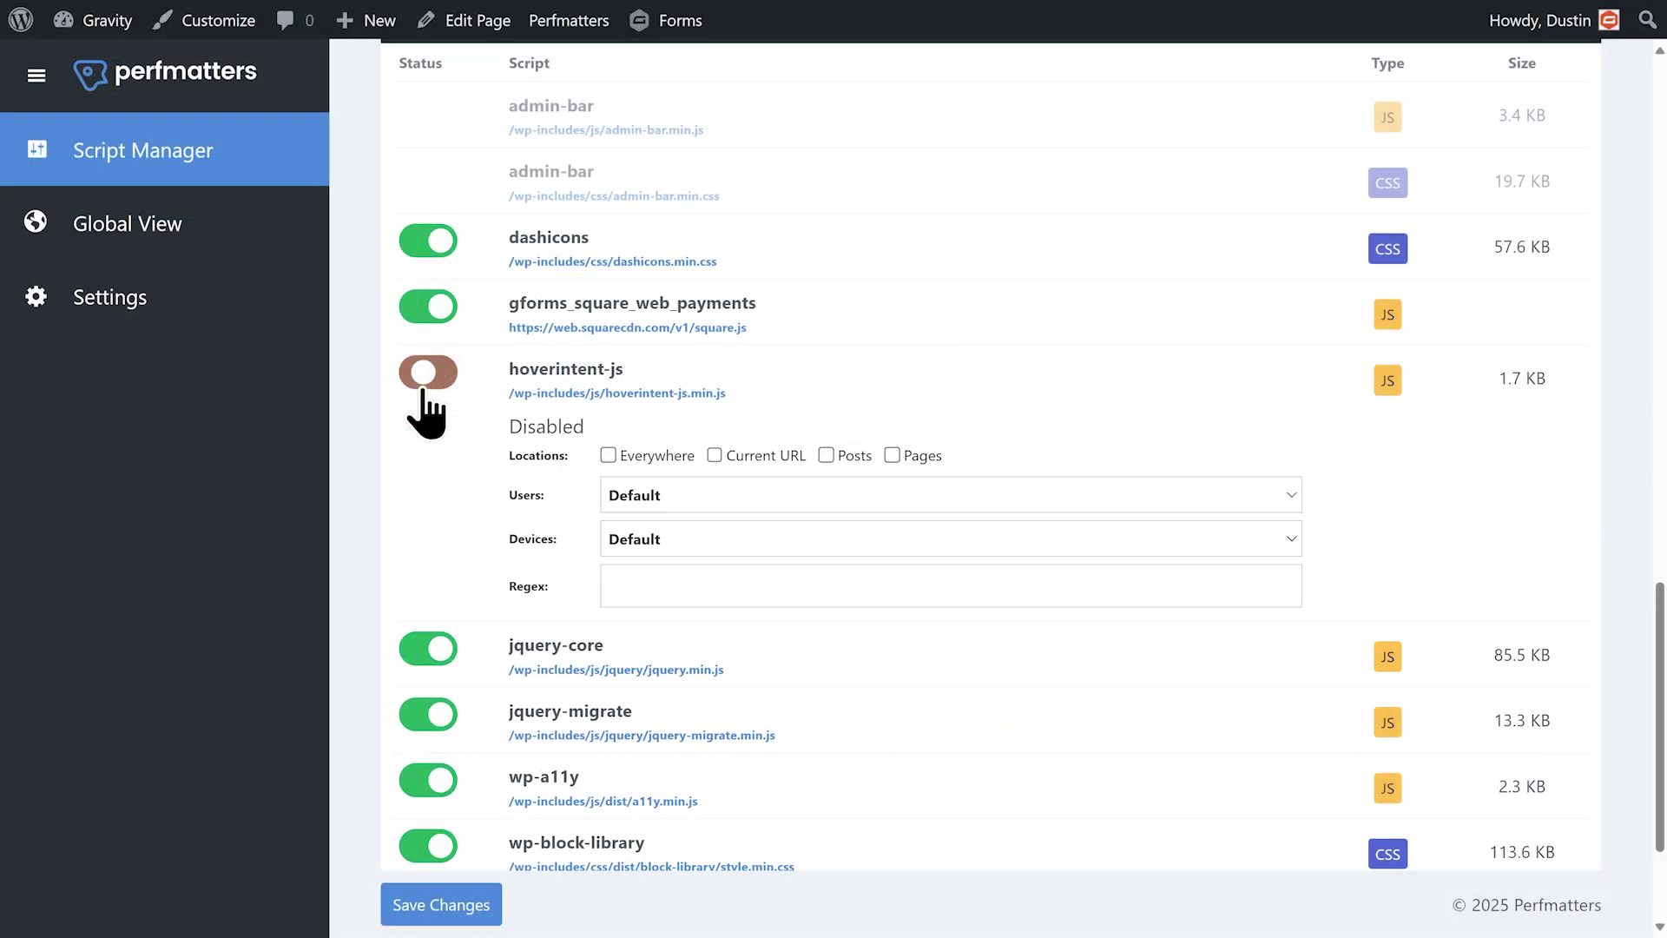
click(892, 455)
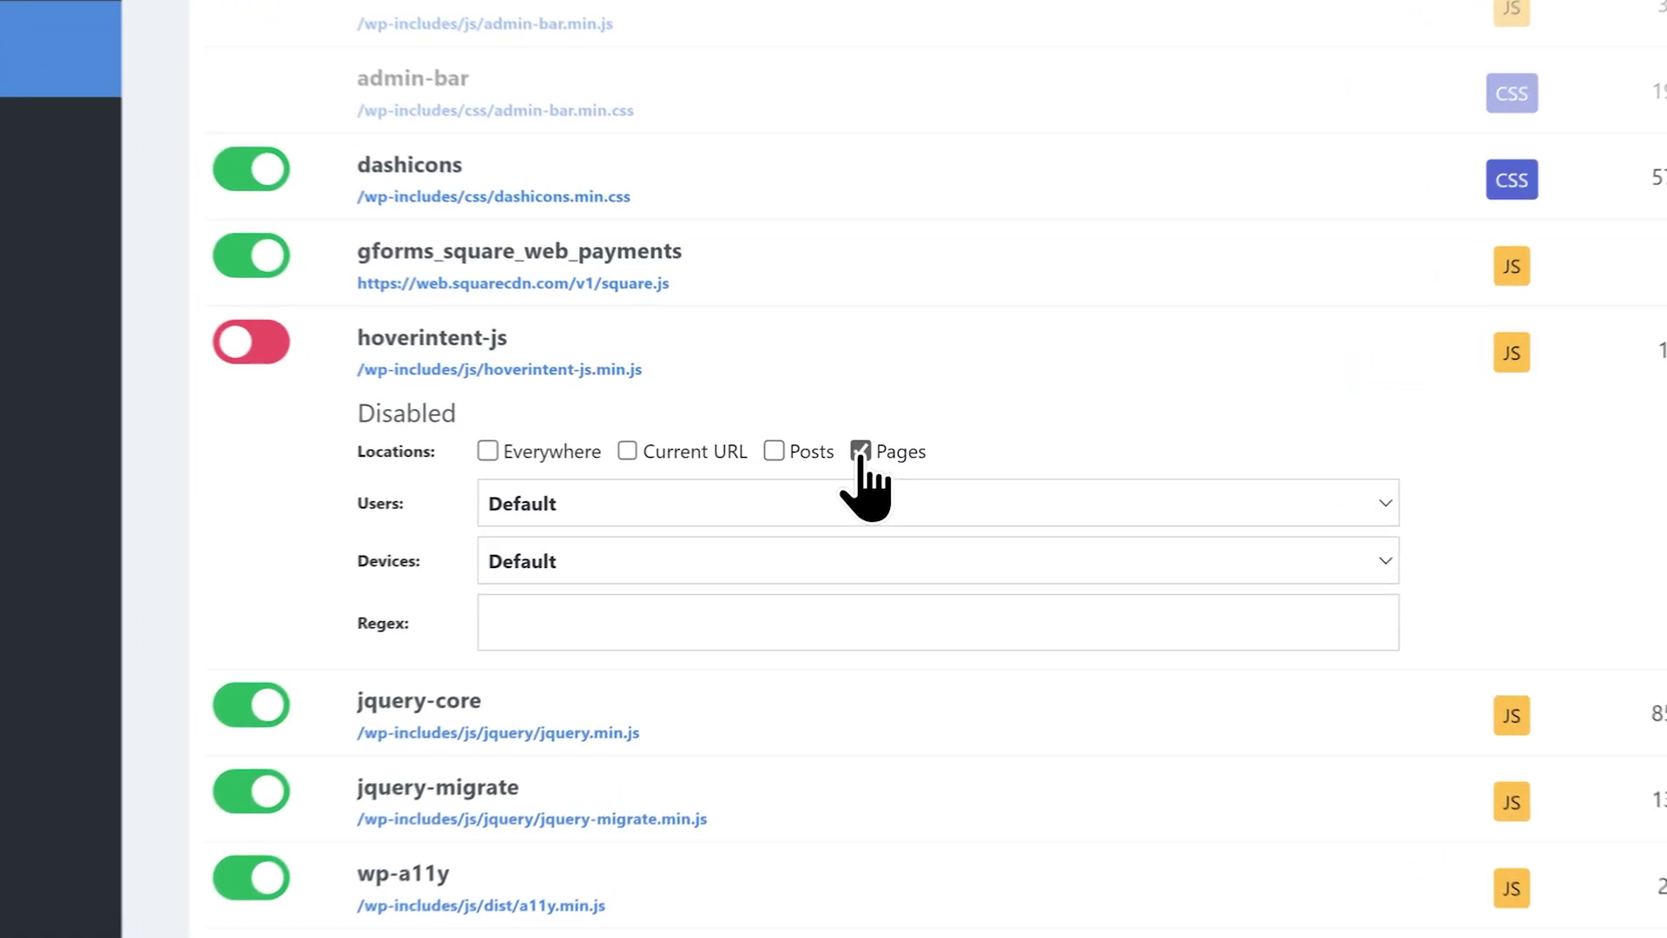
click(1048, 564)
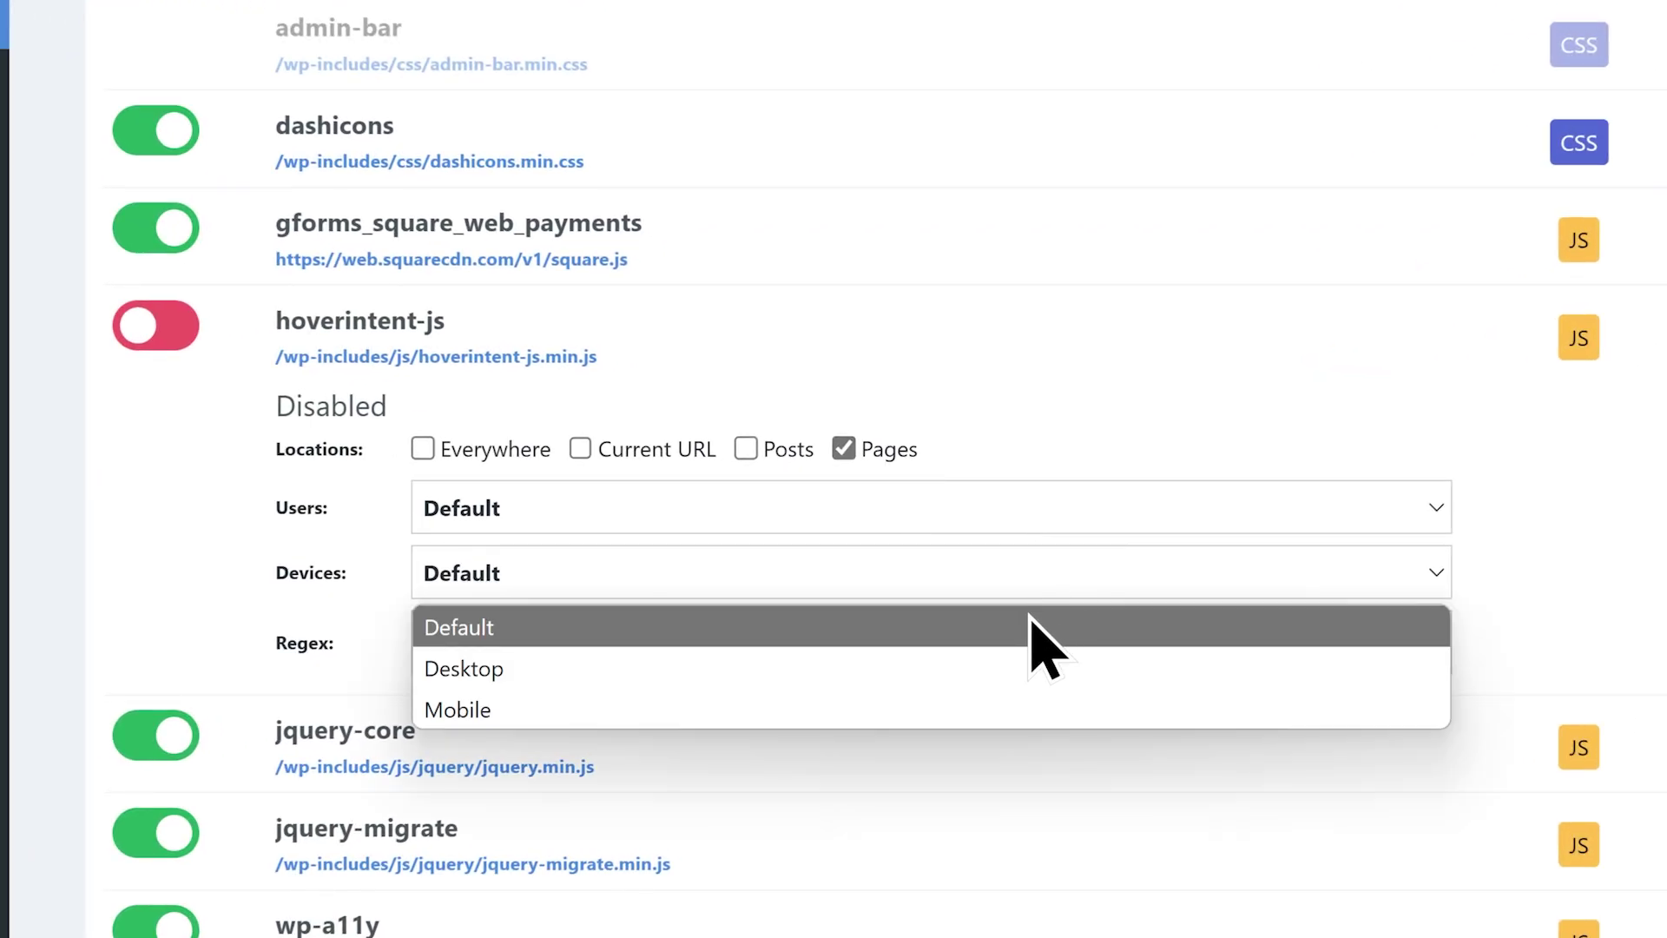
click(1008, 708)
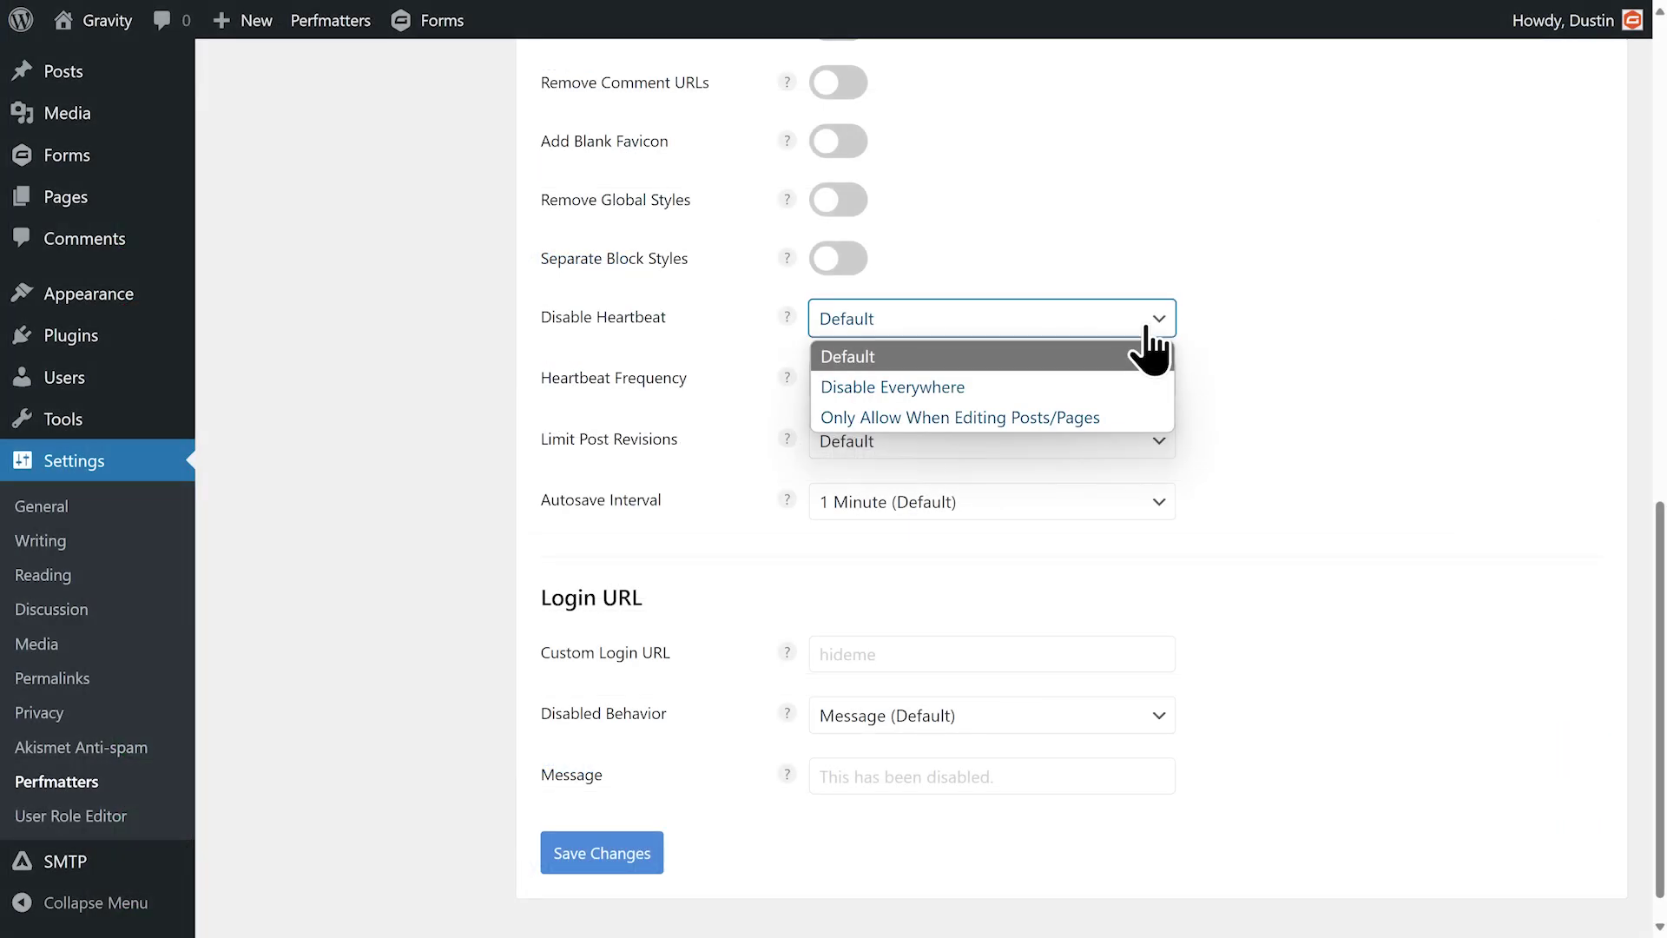
Set Disable Heartbeat to Only Allow When Editing Posts/Pages and Heartbeat Frequency to 45 seconds
click(1082, 414)
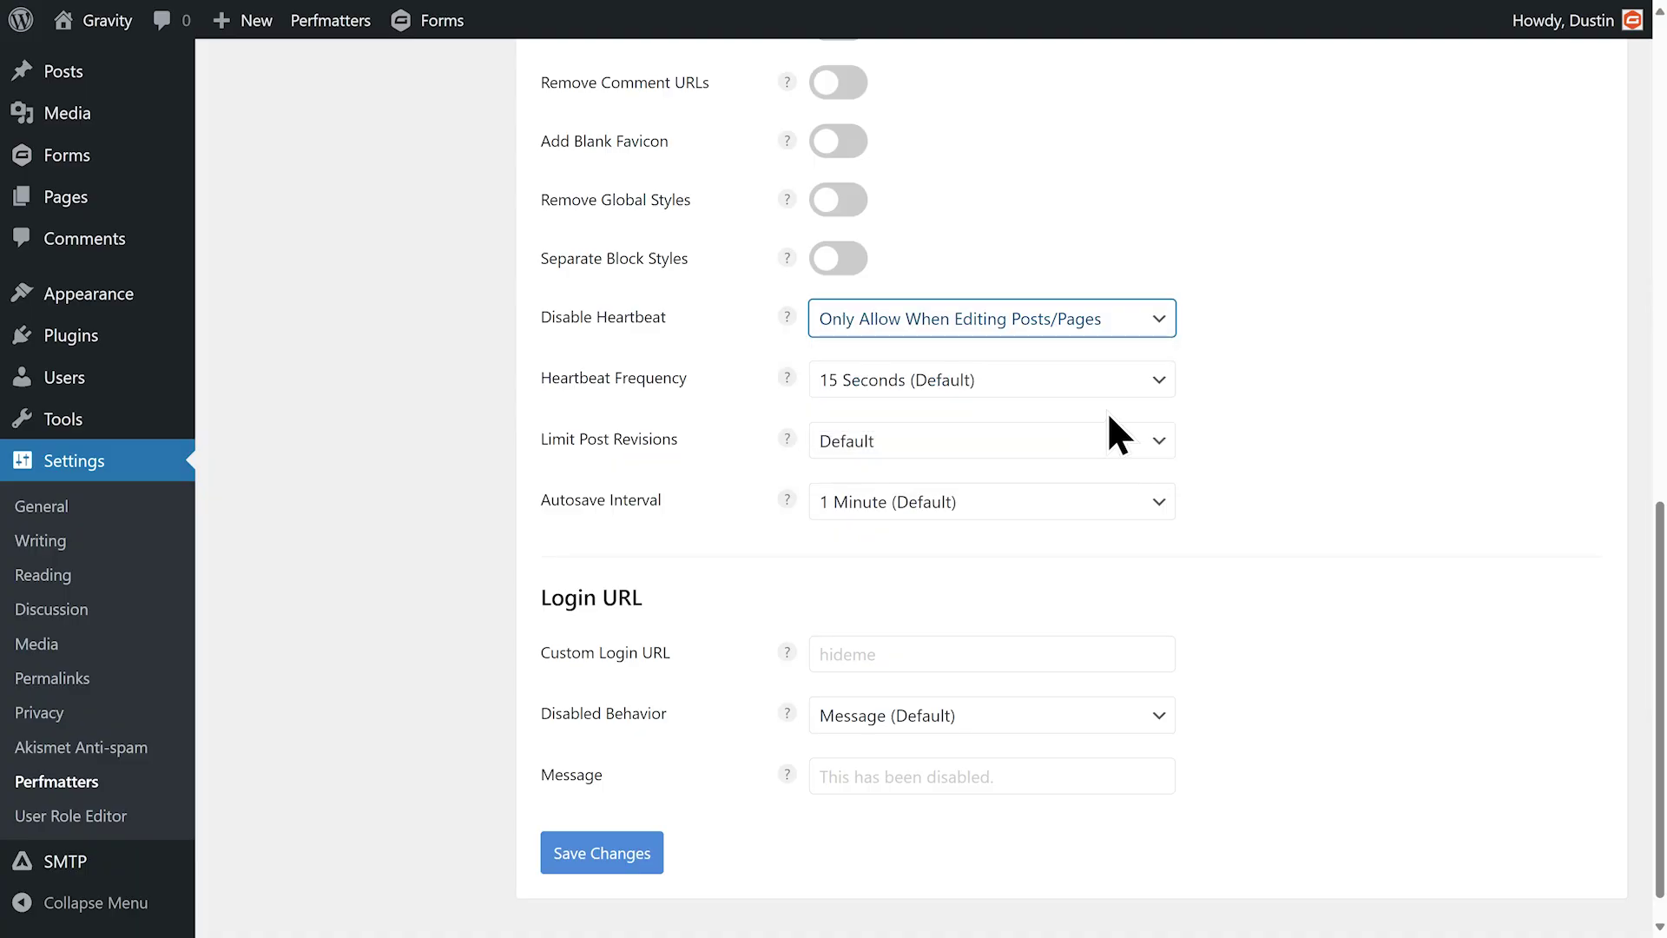
click(1164, 398)
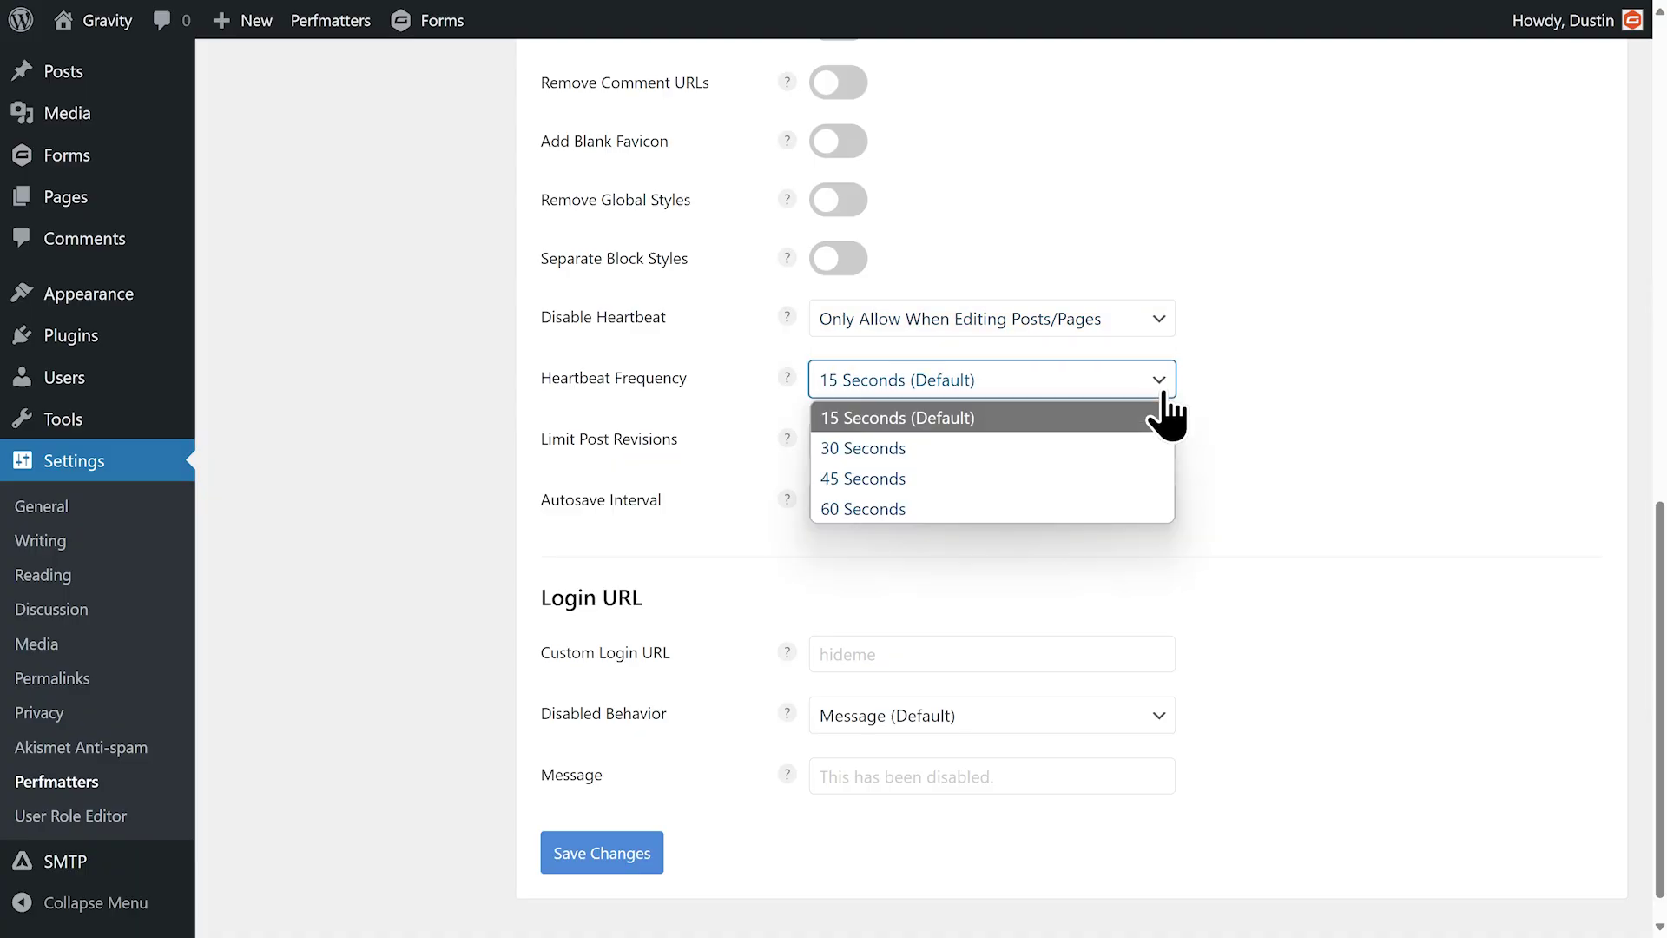
click(1129, 467)
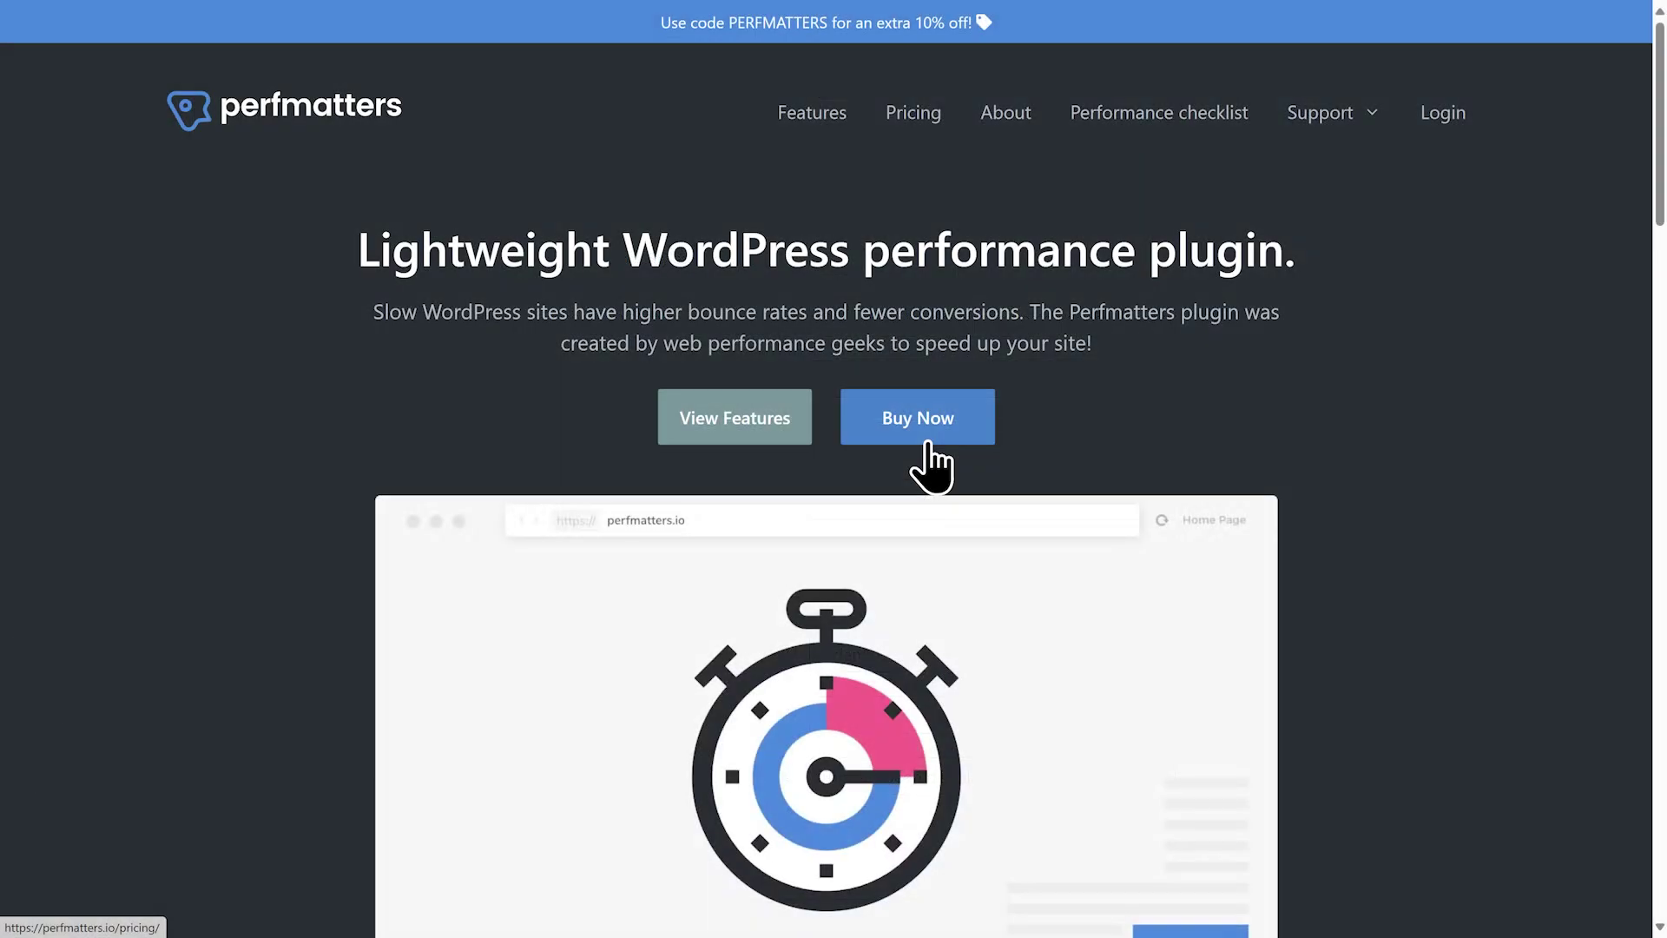
Go to the Perfmatters pricing page showing the Personal, Business and Unlimited Sites plans
click(927, 444)
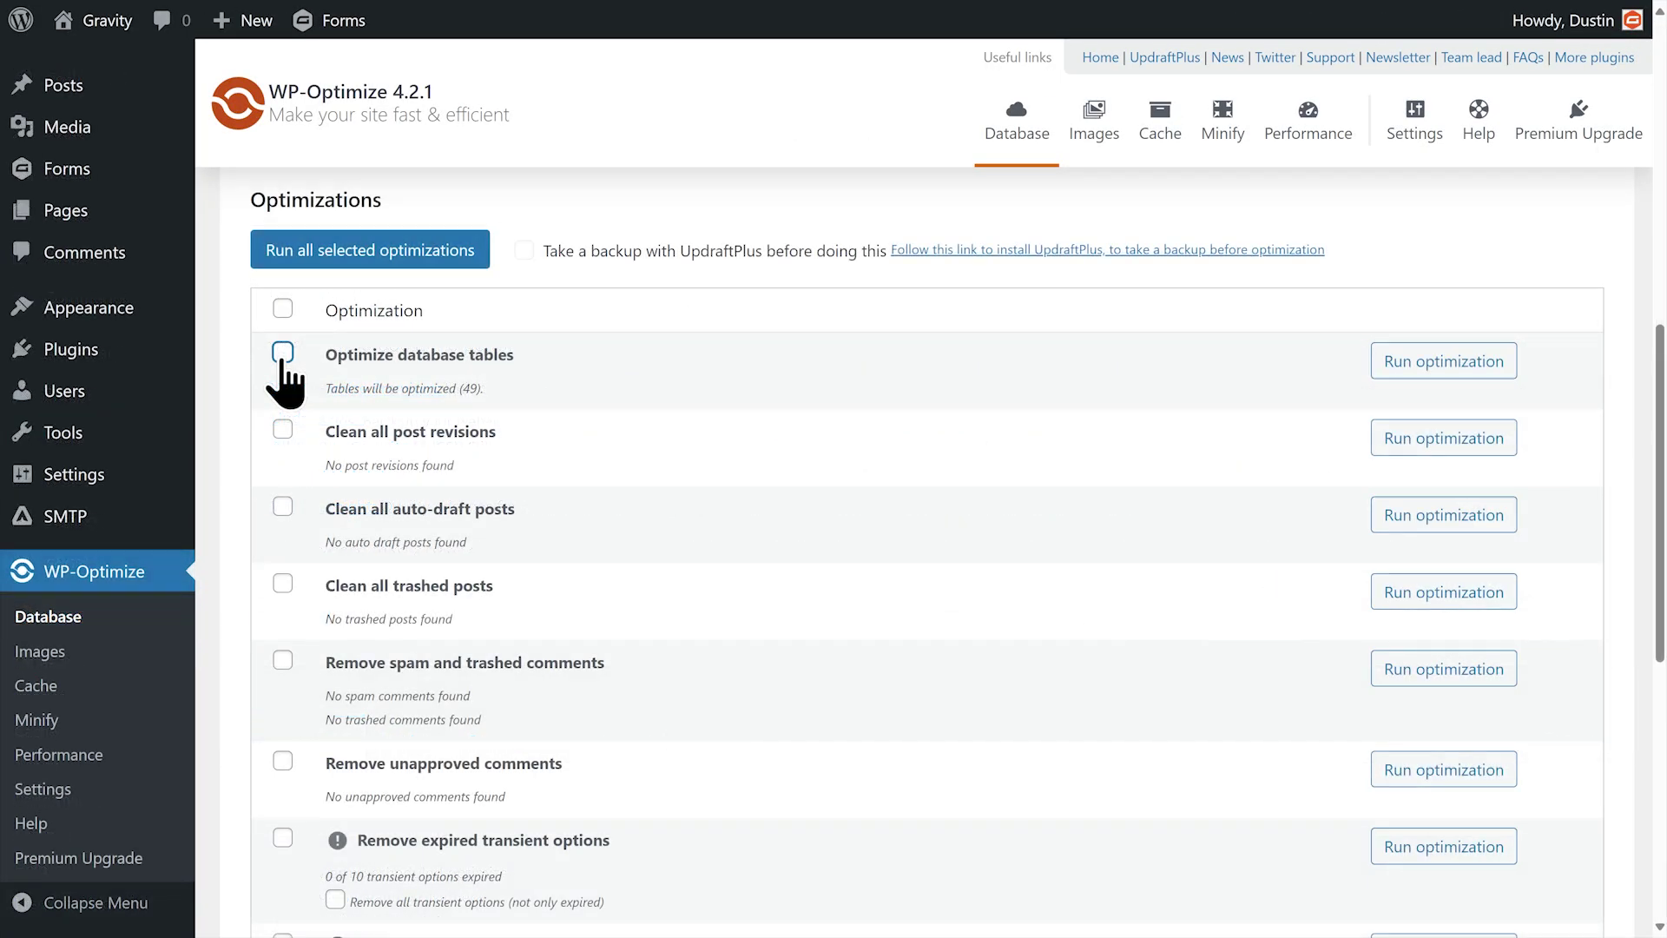
Run WP-Optimize's database table optimization and turn on page caching
click(283, 353)
click(1426, 378)
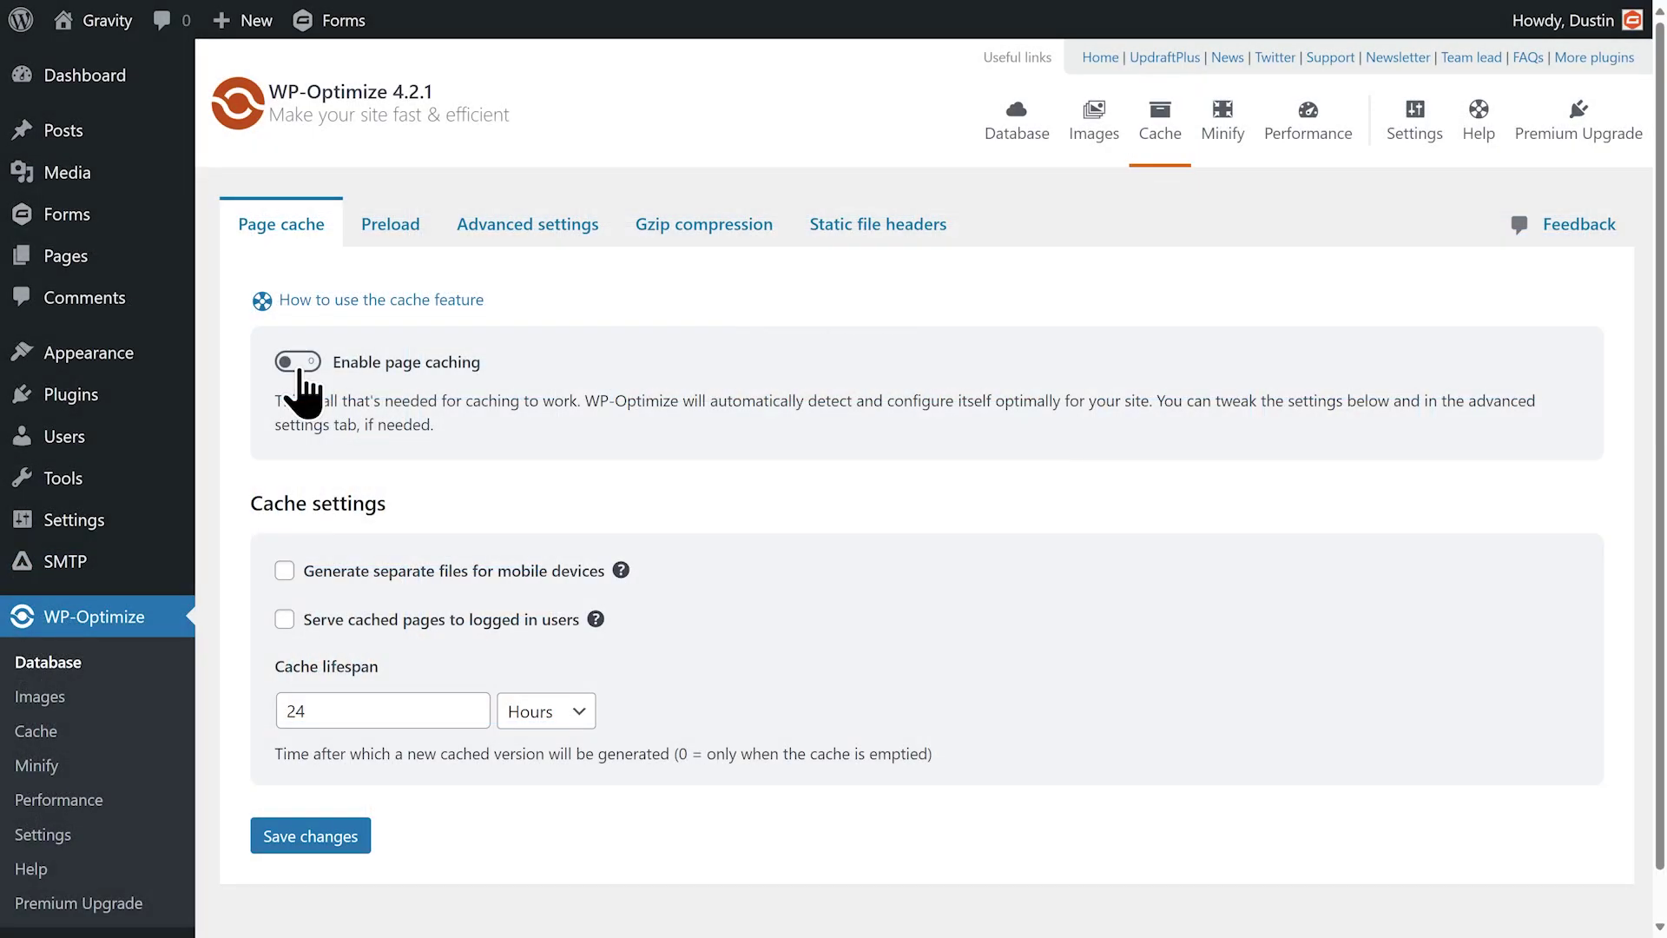
click(300, 369)
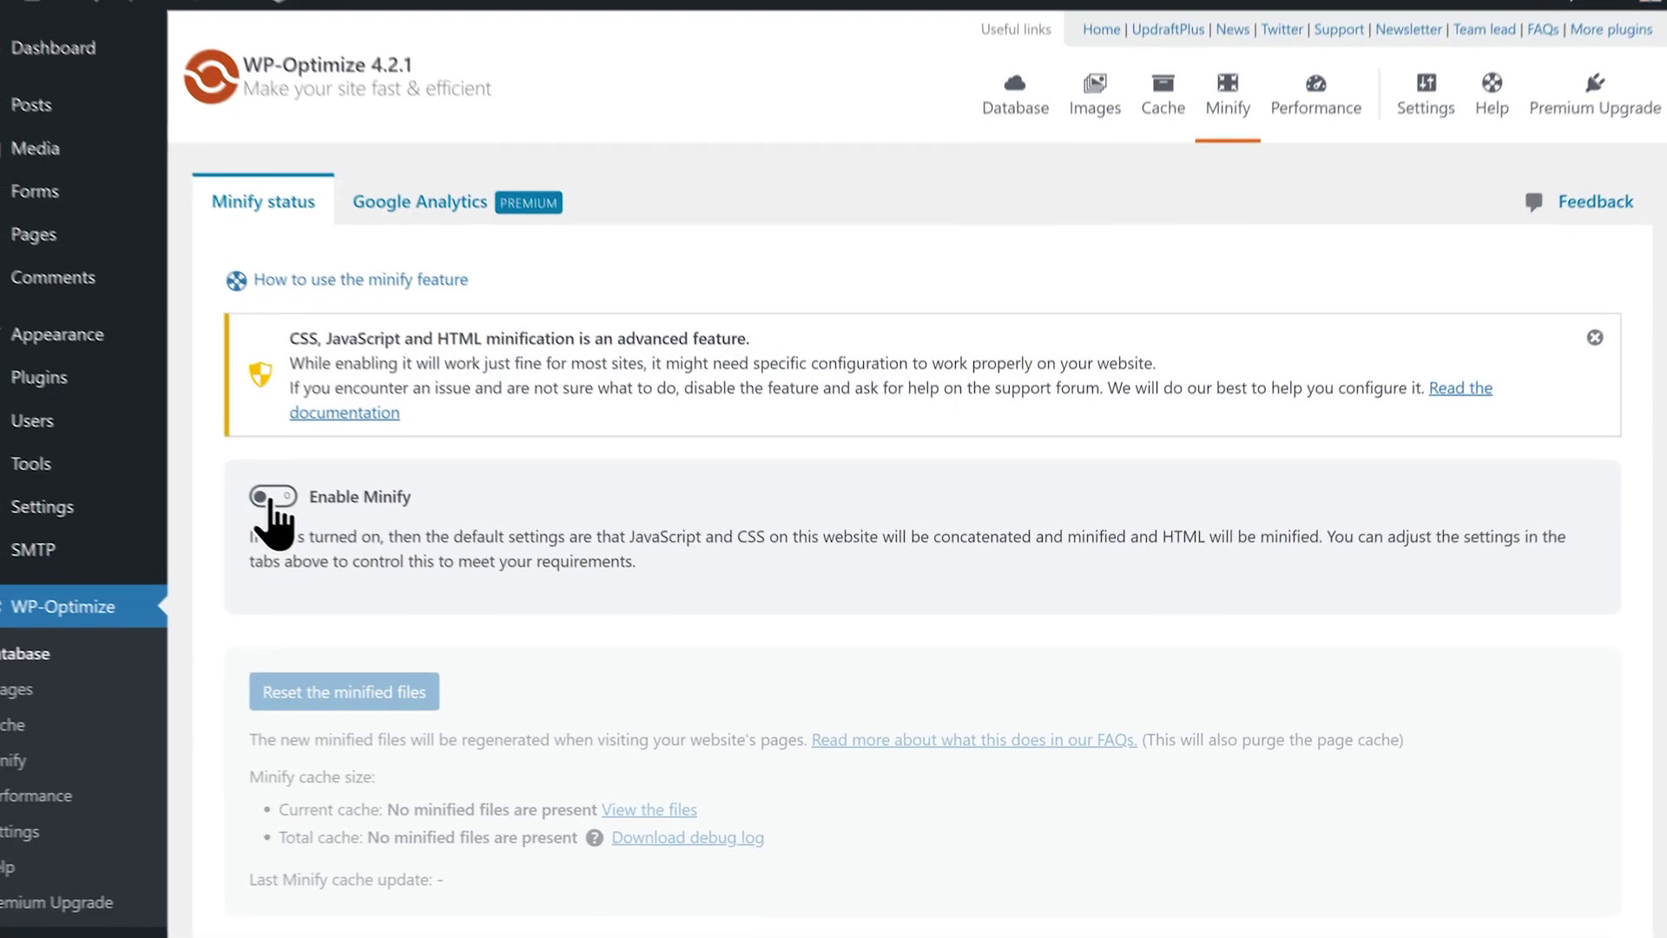
Enable minification with CSS minification and display=swap for Google Fonts, and save the settings
click(266, 493)
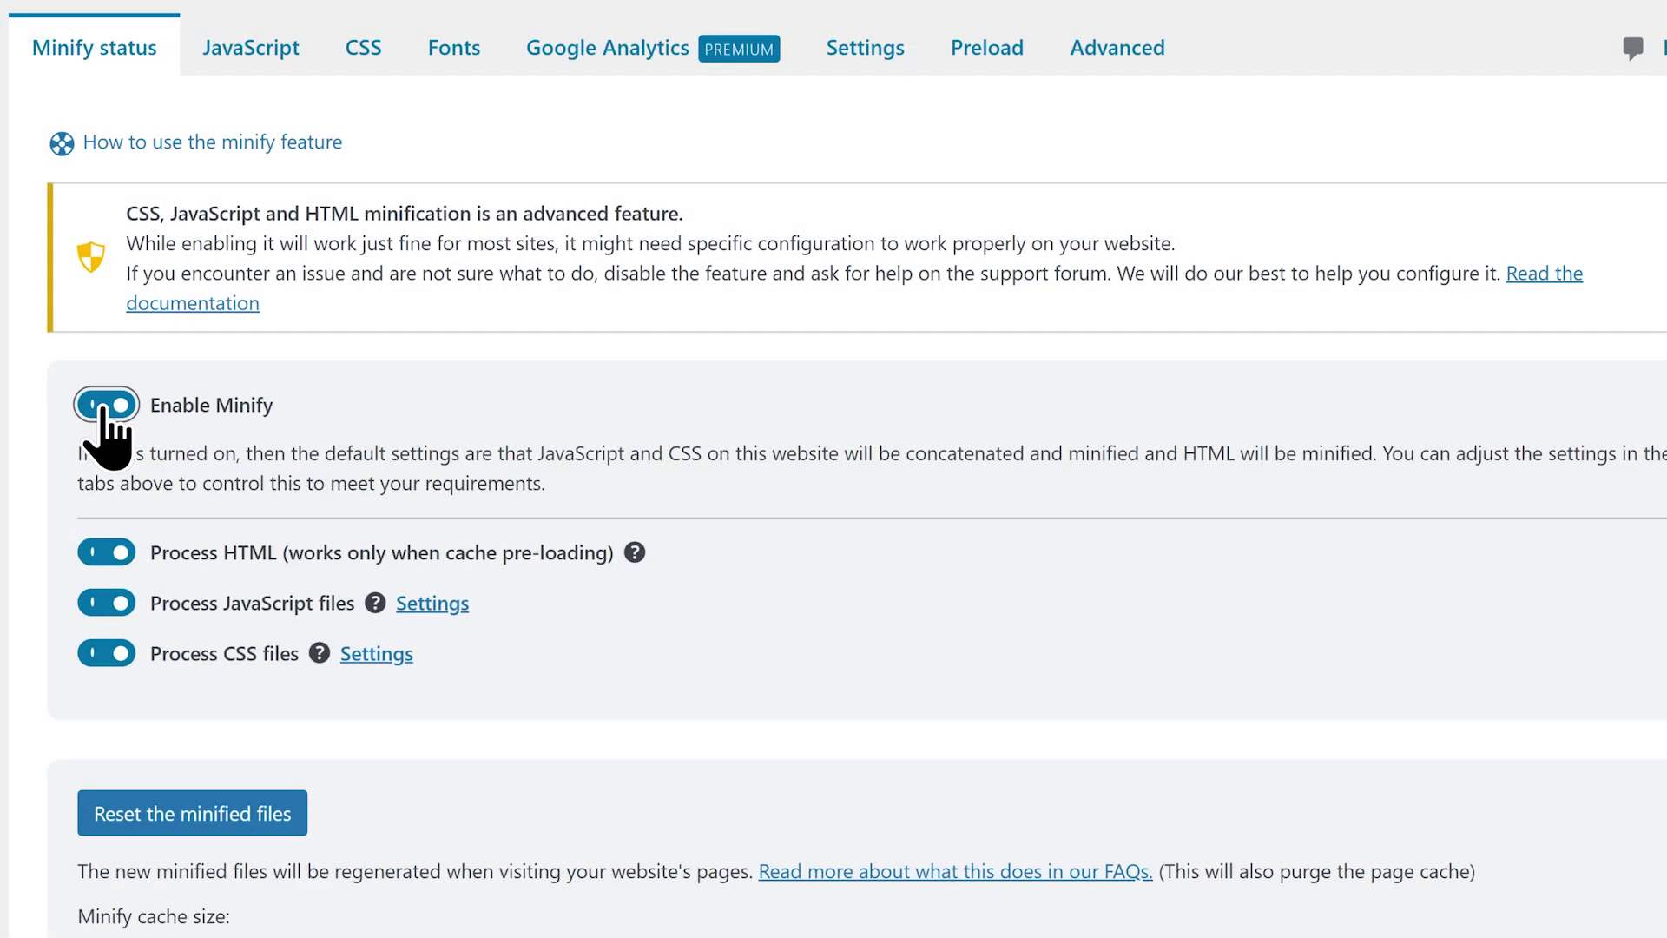
click(88, 238)
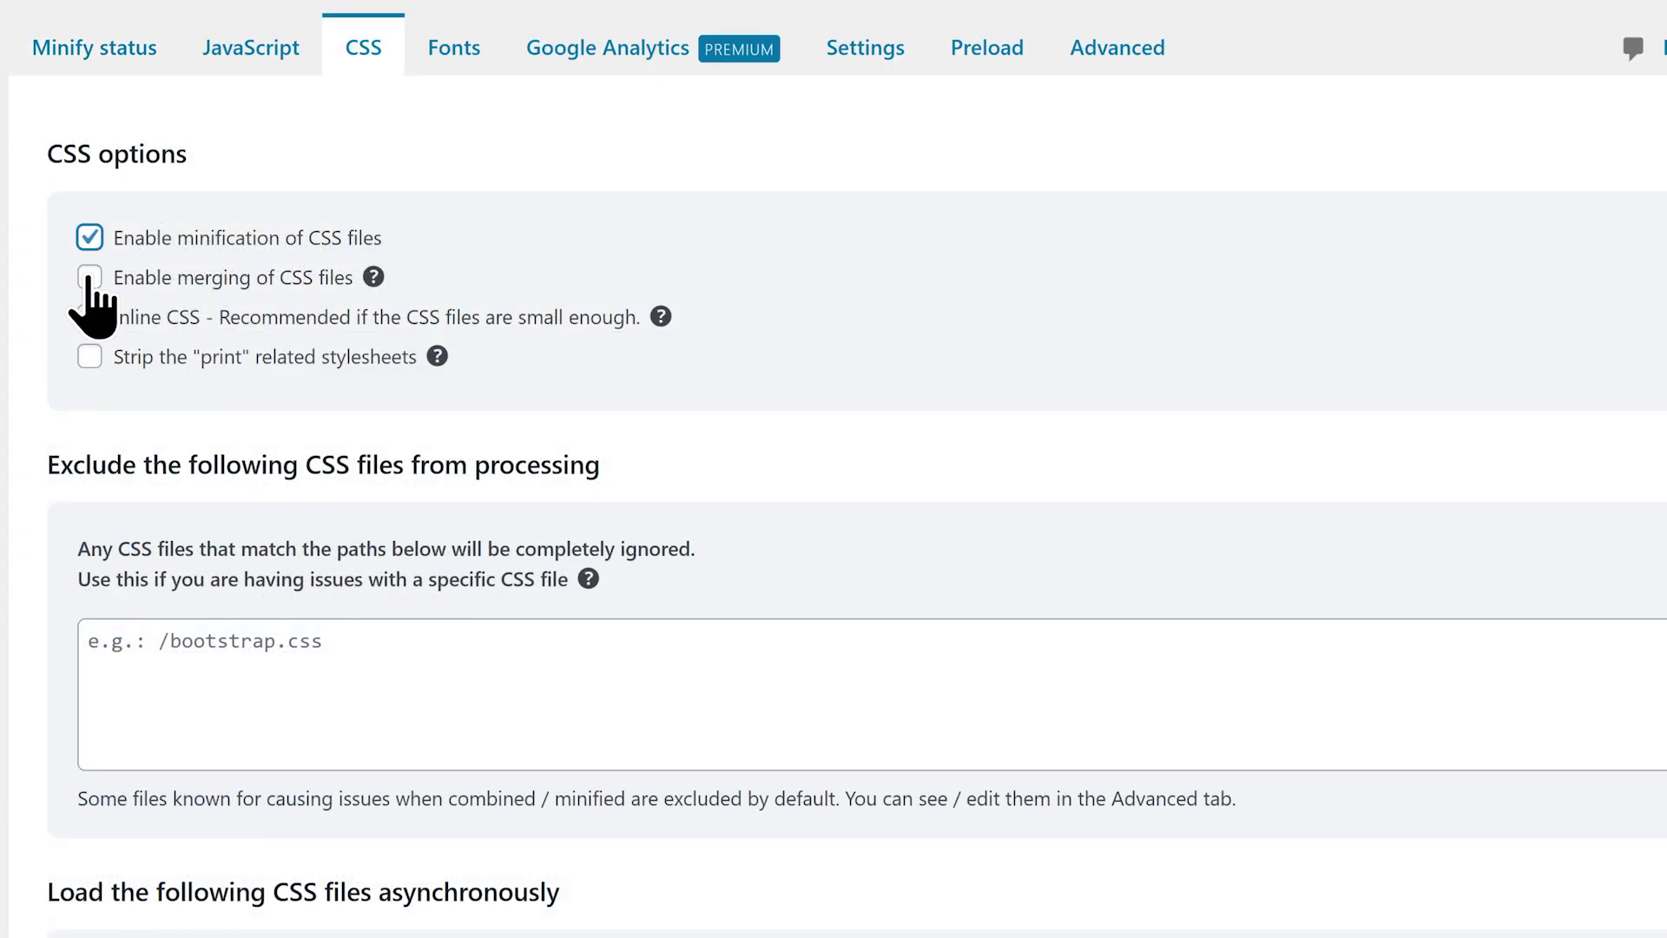
click(89, 278)
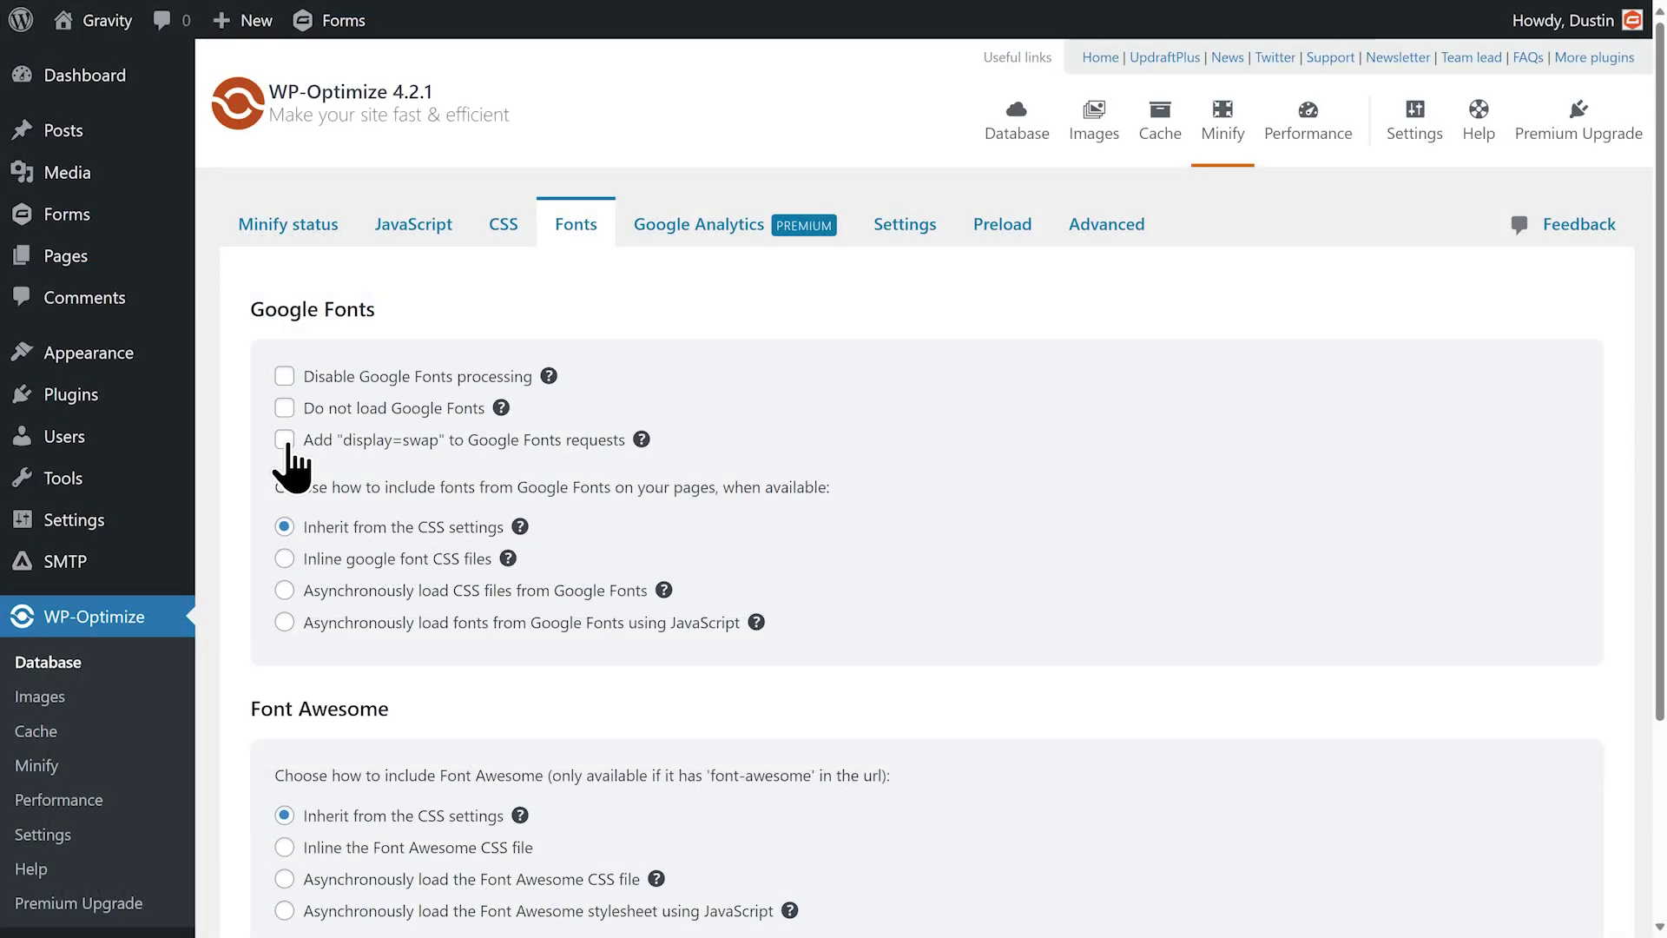
click(285, 440)
scroll(295, 476, down, 3)
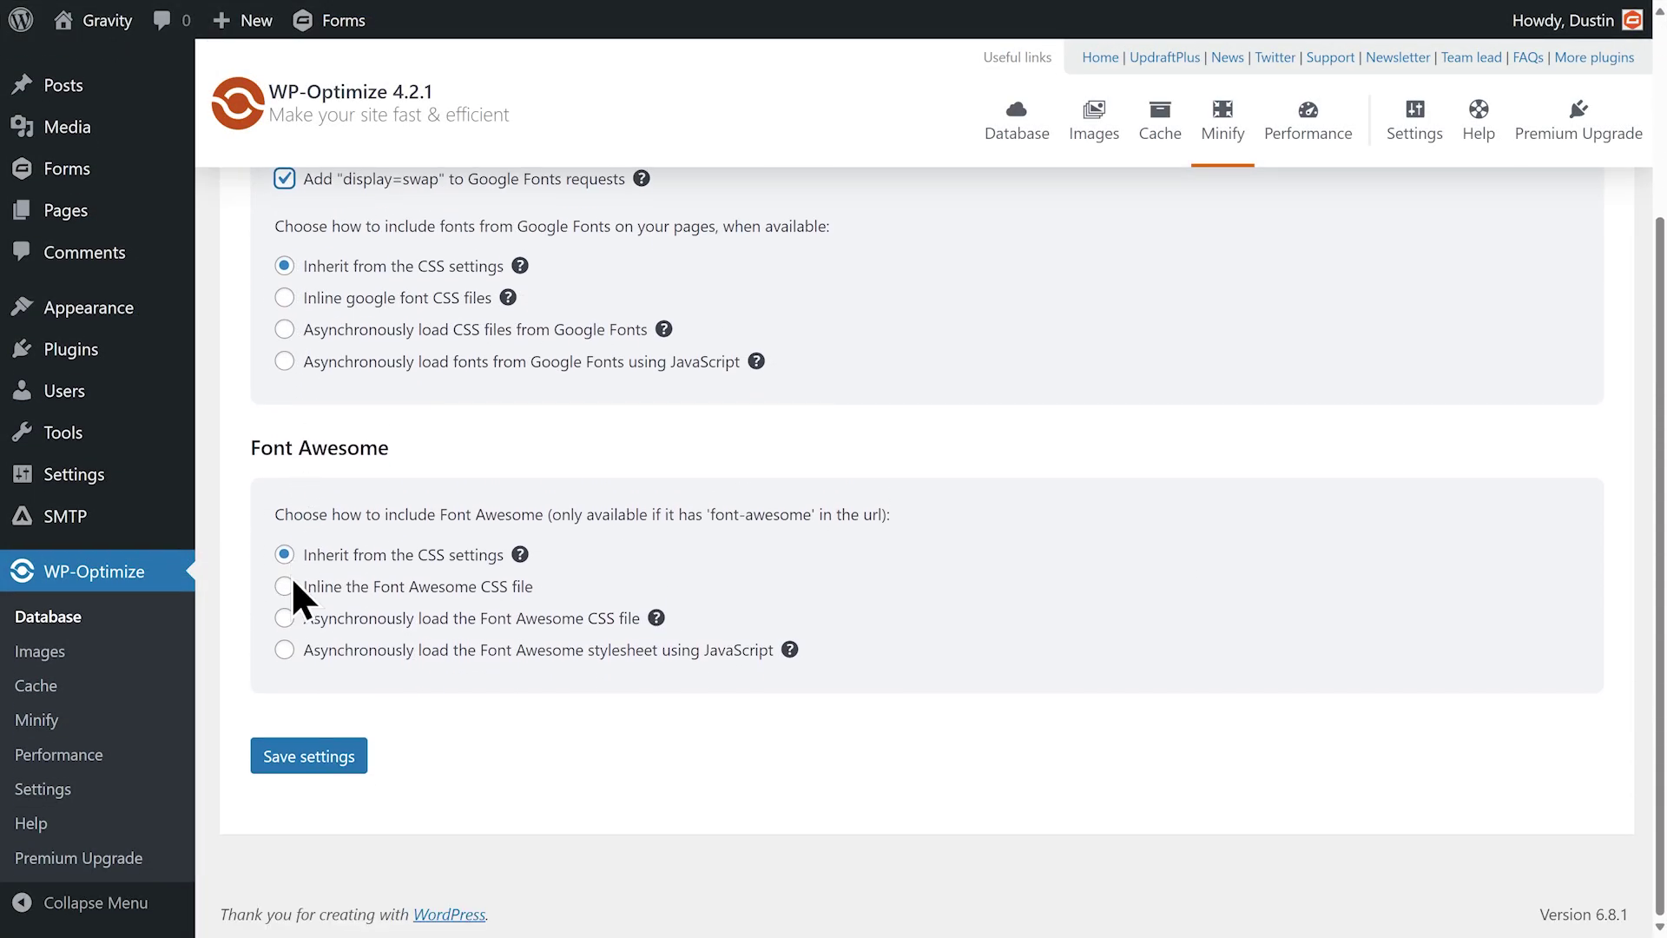
click(305, 759)
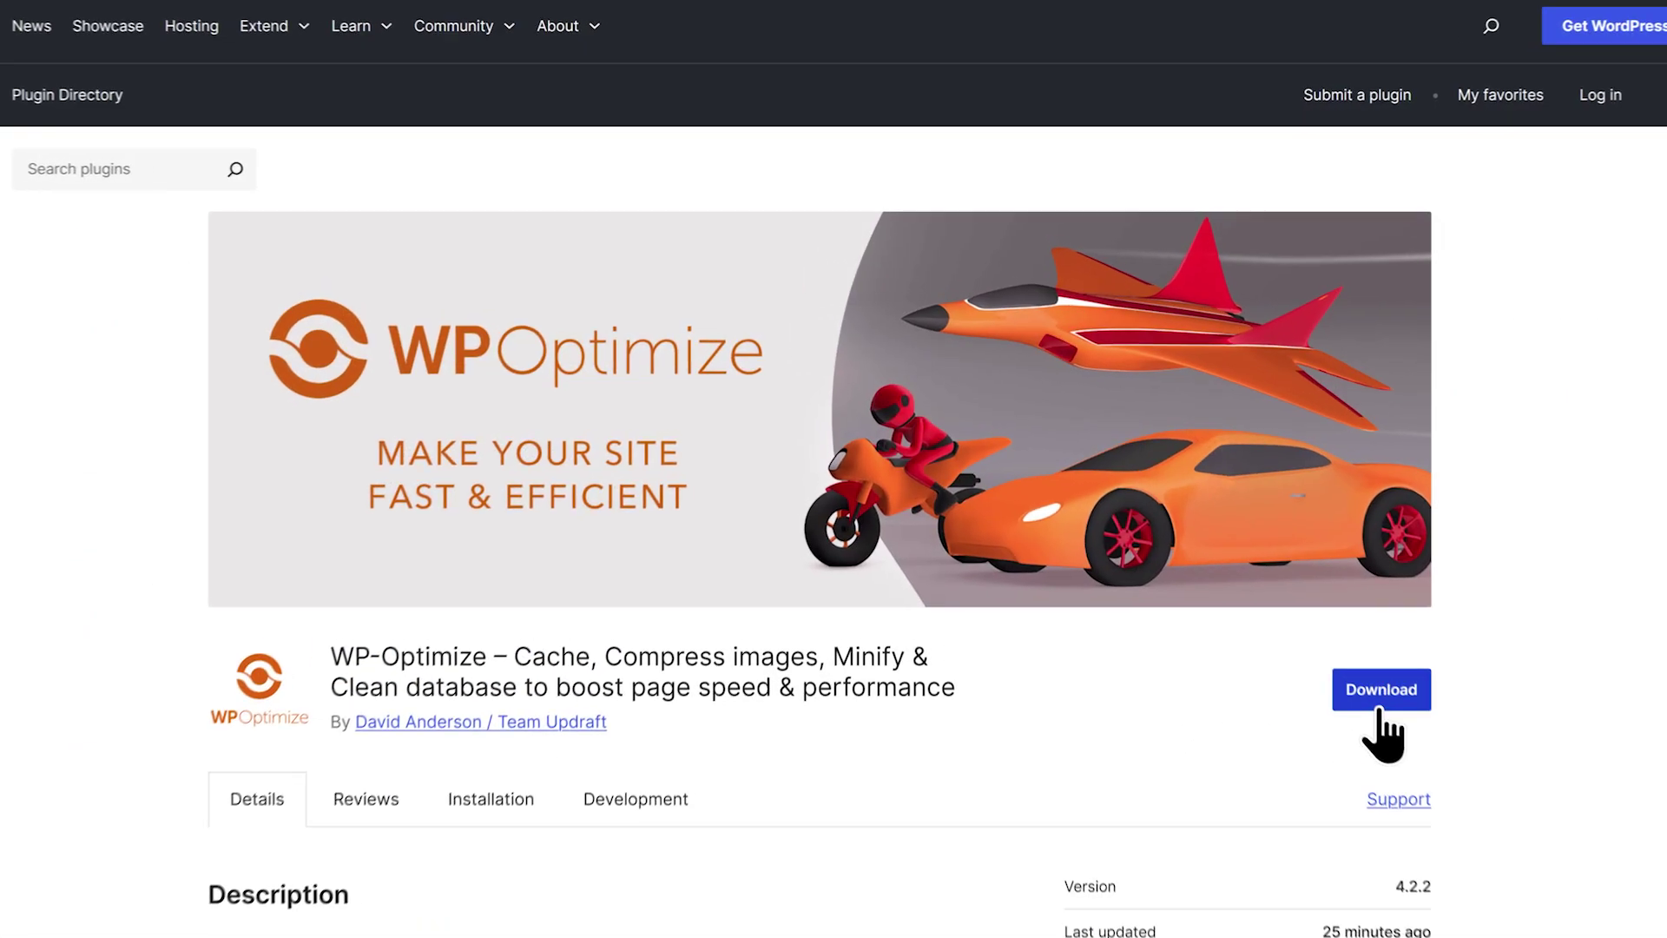
Download wp-optimize.4.2.2.zip from the WP-Optimize plugin directory page
click(1376, 695)
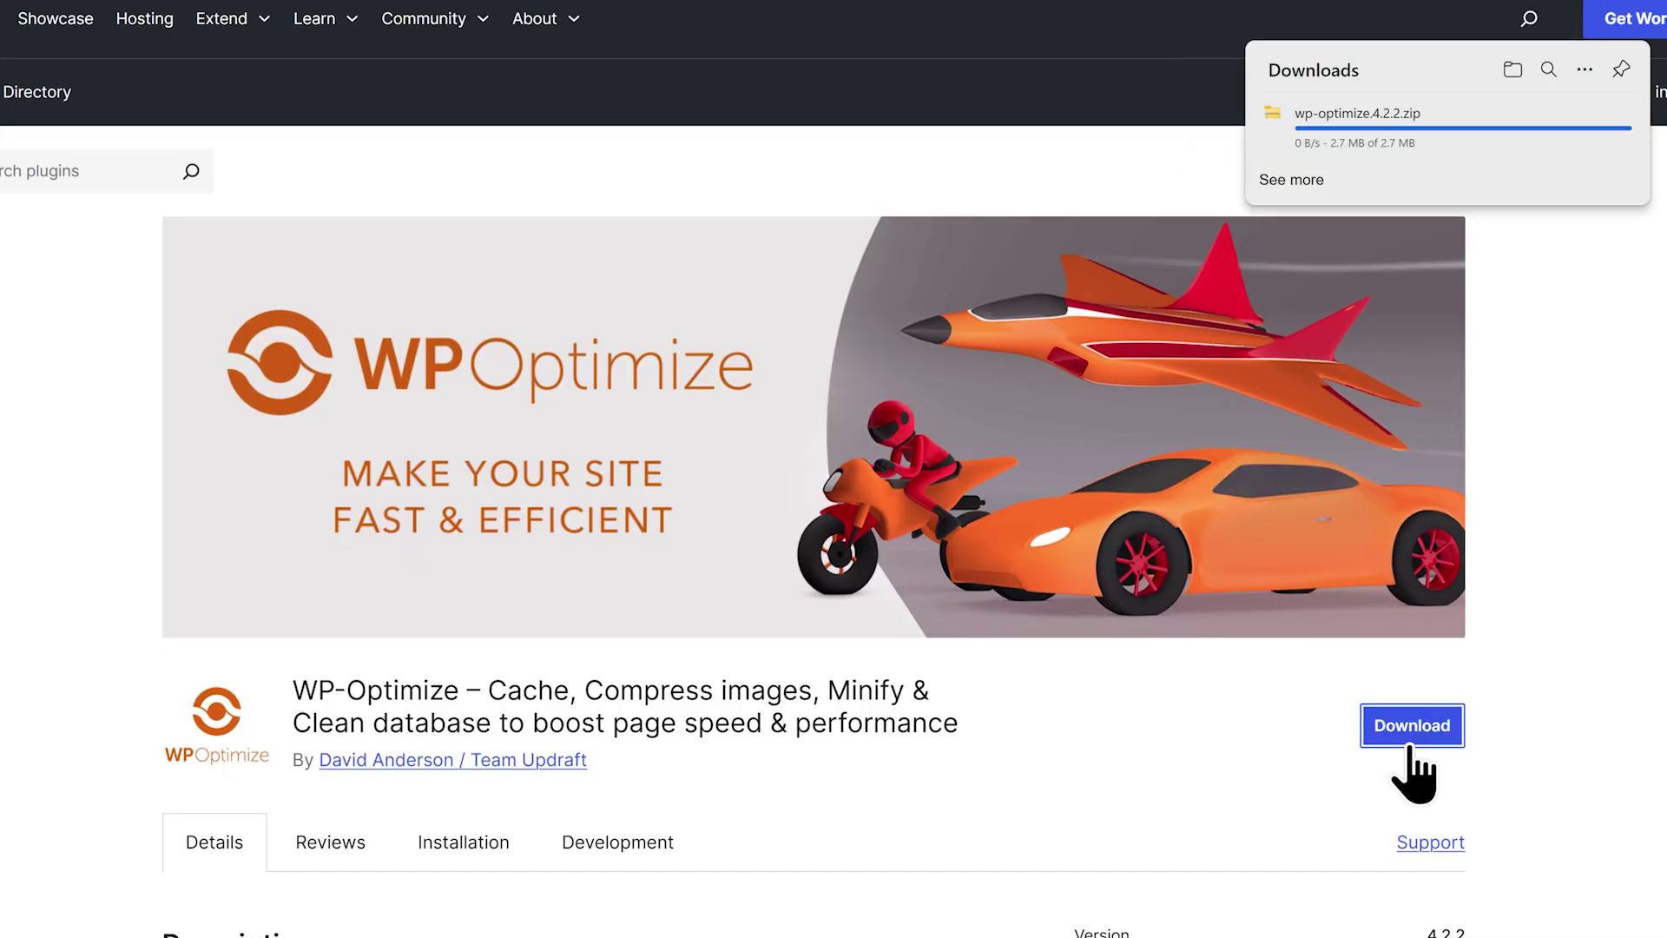